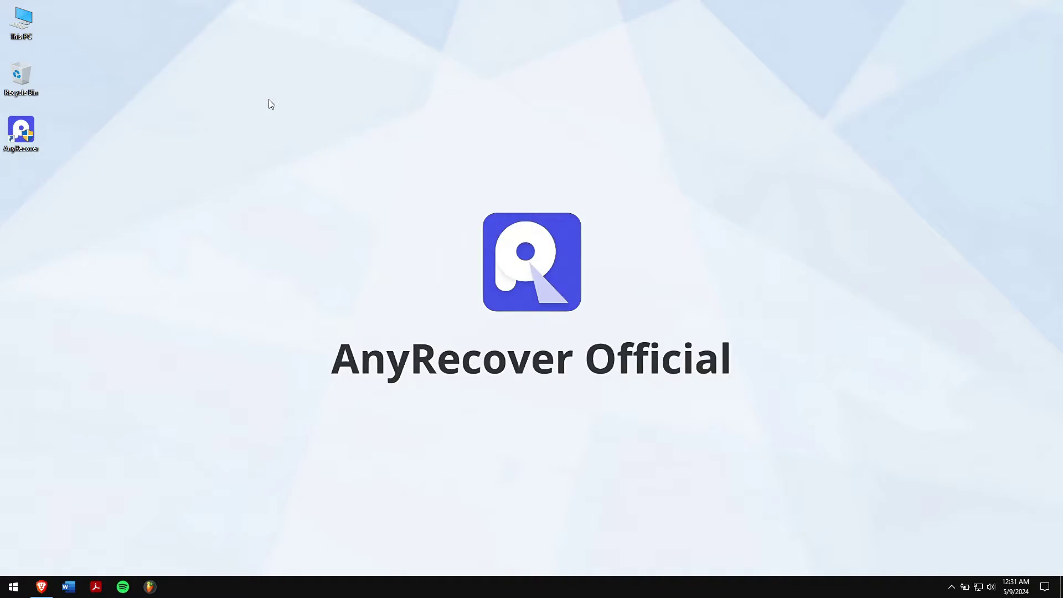
Step: Check the drives listed in This PC, then close it and refresh the desktop
{"action": "double_click", "coordinate": [21, 22]}
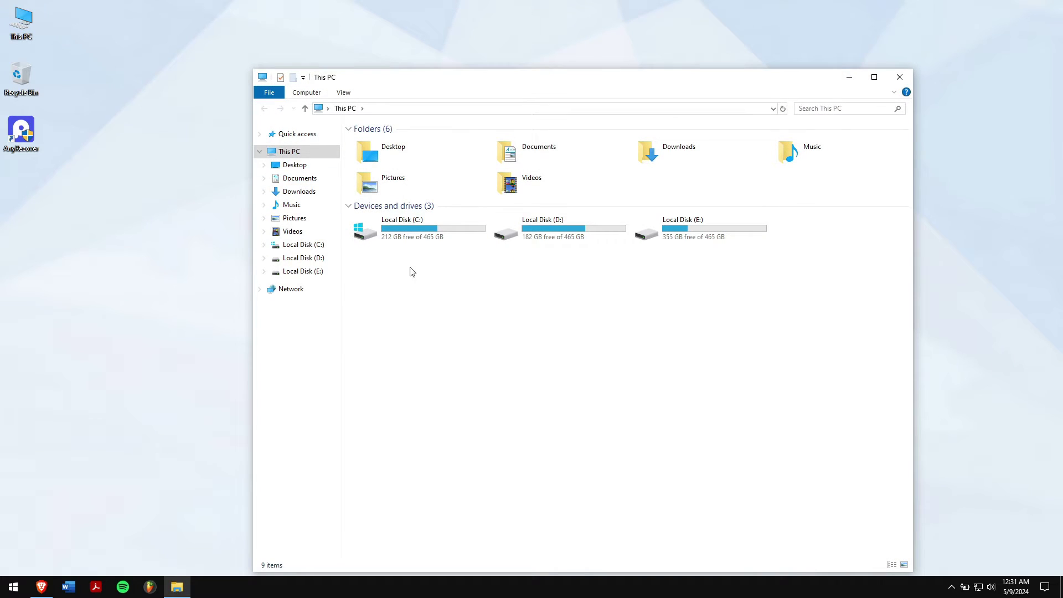
{"action": "left_click_drag", "start_coordinate": [634, 84], "coordinate": [588, 48]}
{"action": "left_click", "coordinate": [840, 40]}
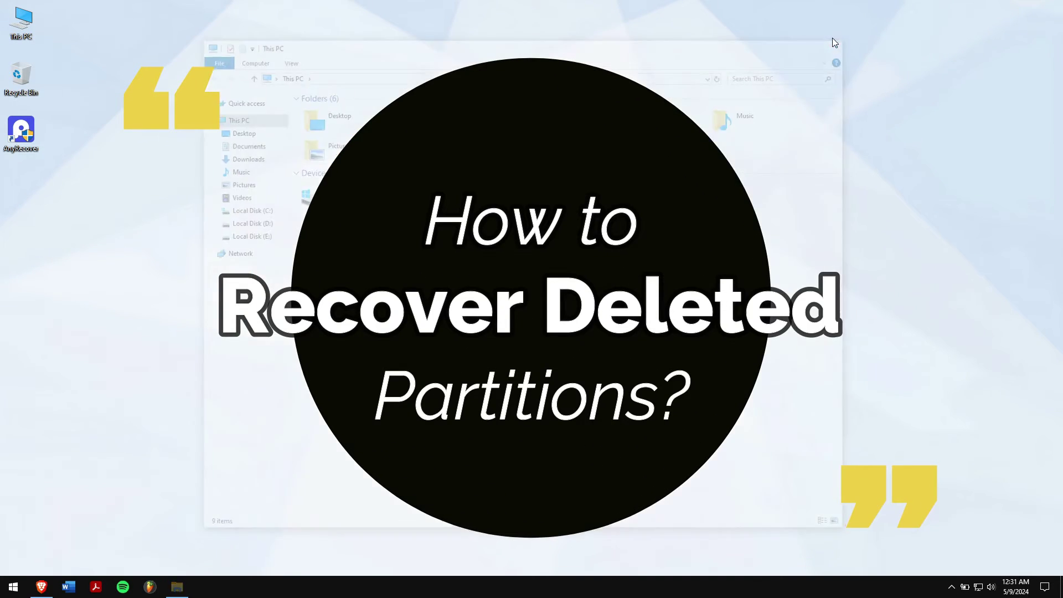
{"action": "right_click", "coordinate": [359, 131]}
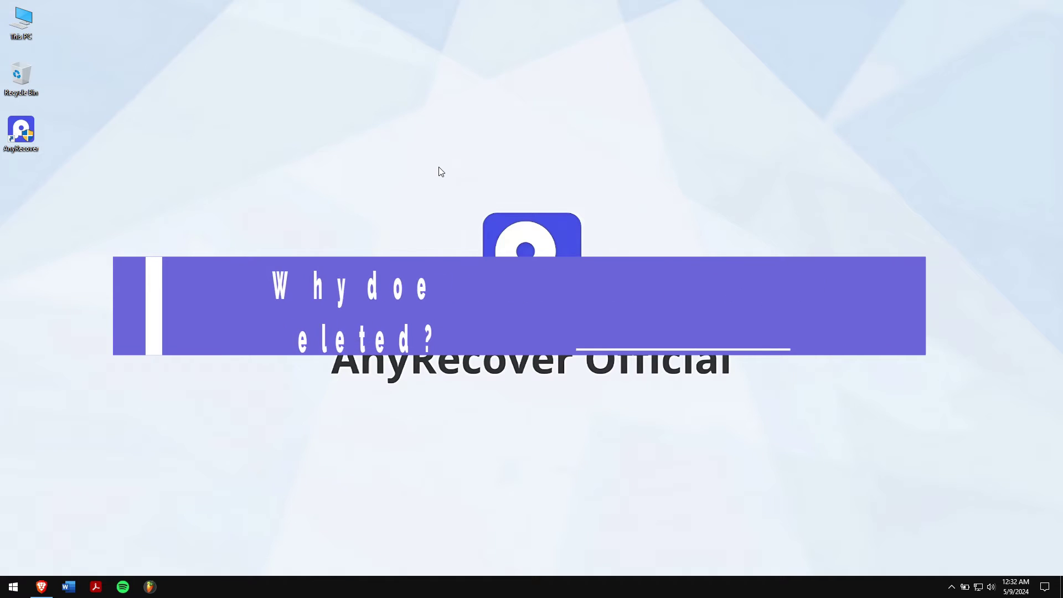
{"action": "right_click", "coordinate": [236, 161]}
{"action": "mouse_move", "coordinate": [250, 171]}
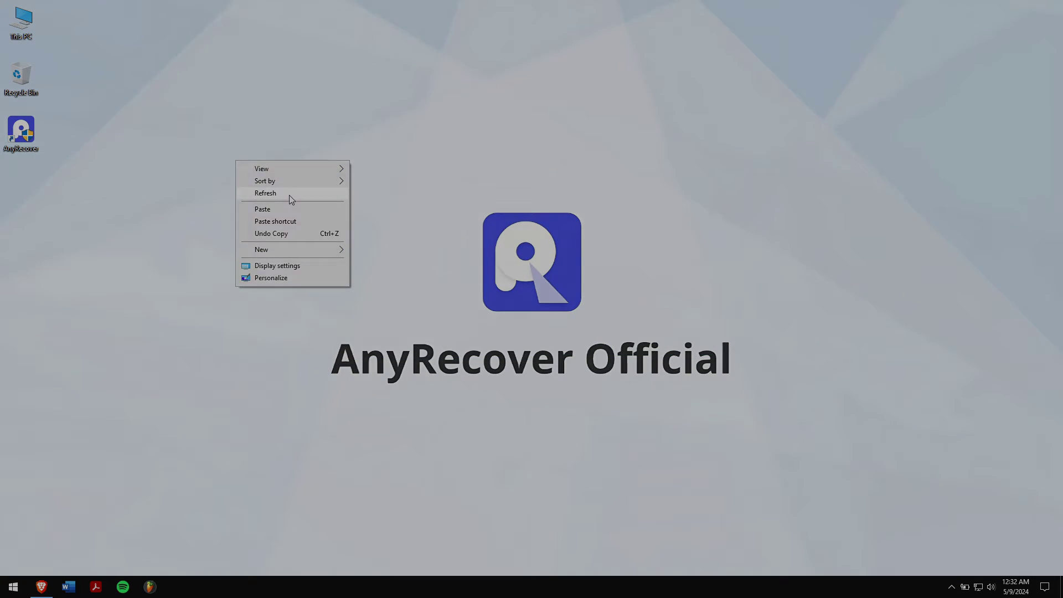
{"action": "left_click", "coordinate": [289, 194]}
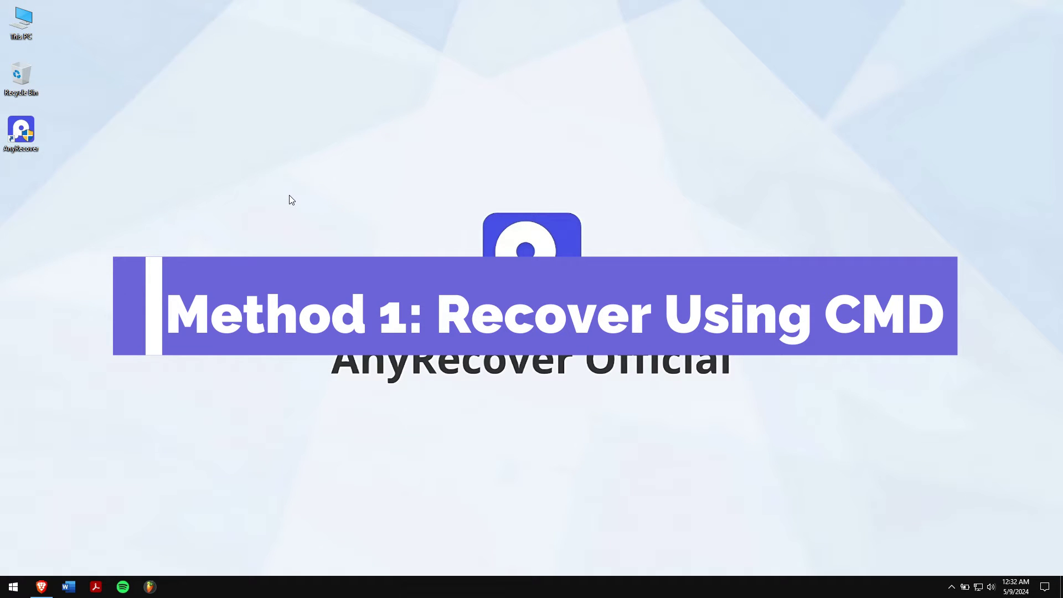
Step: Open an administrator Command Prompt, list the disks, select disk 2 and list the volumes
{"action": "left_click", "coordinate": [13, 586]}
{"action": "type", "text": "cmd"}
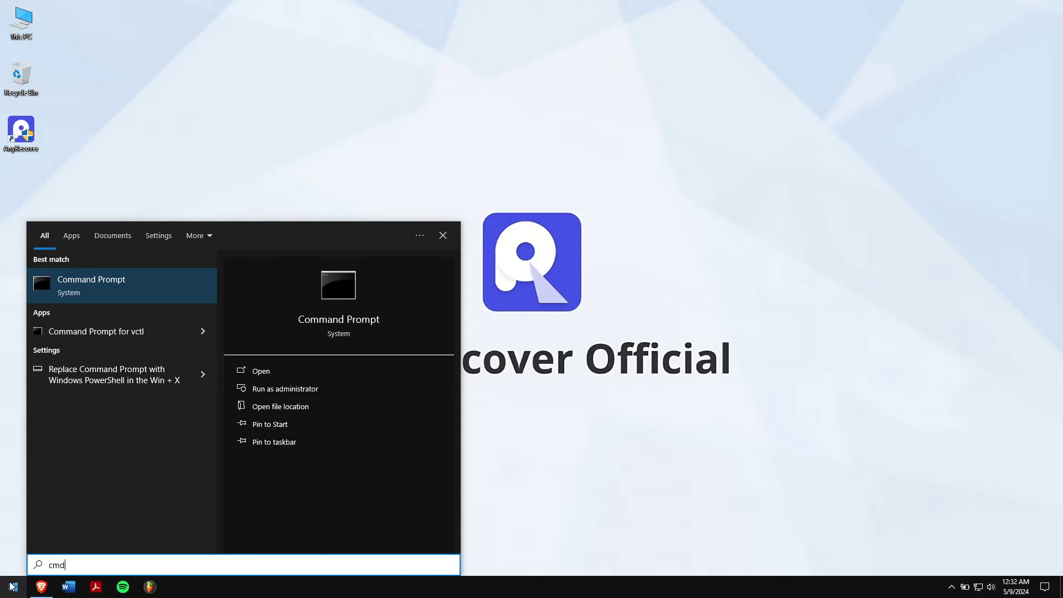
{"action": "left_click", "coordinate": [340, 389]}
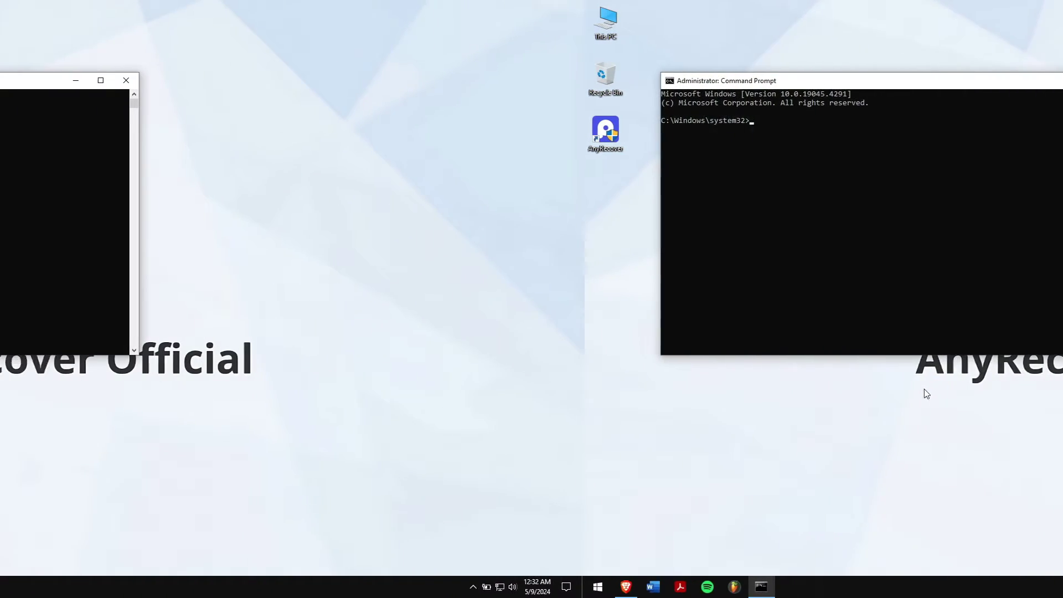
{"action": "type", "text": "l"}
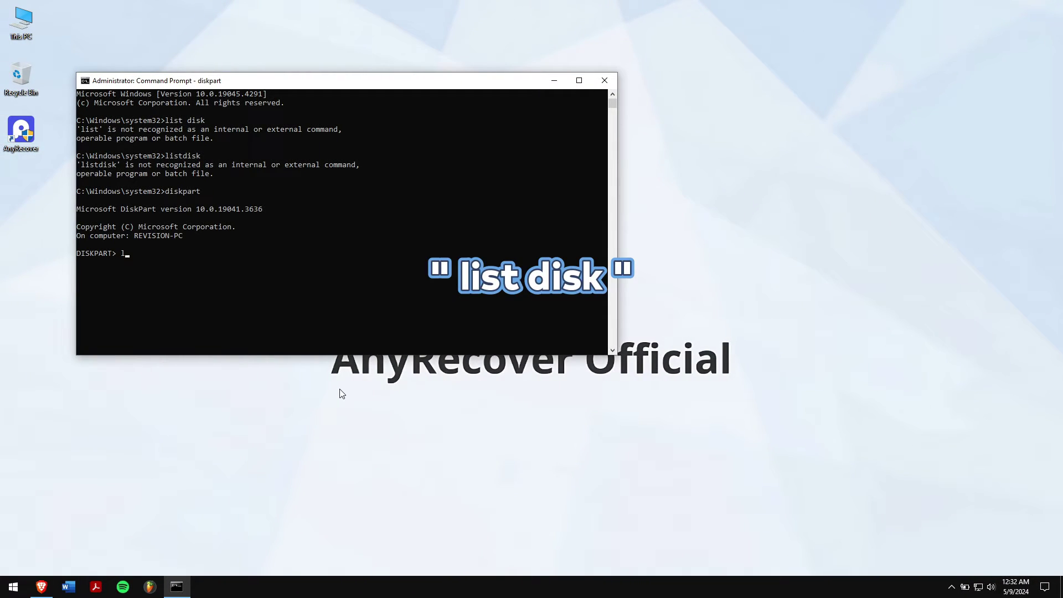
{"action": "type", "text": "ist disk"}
{"action": "key", "text": "Return"}
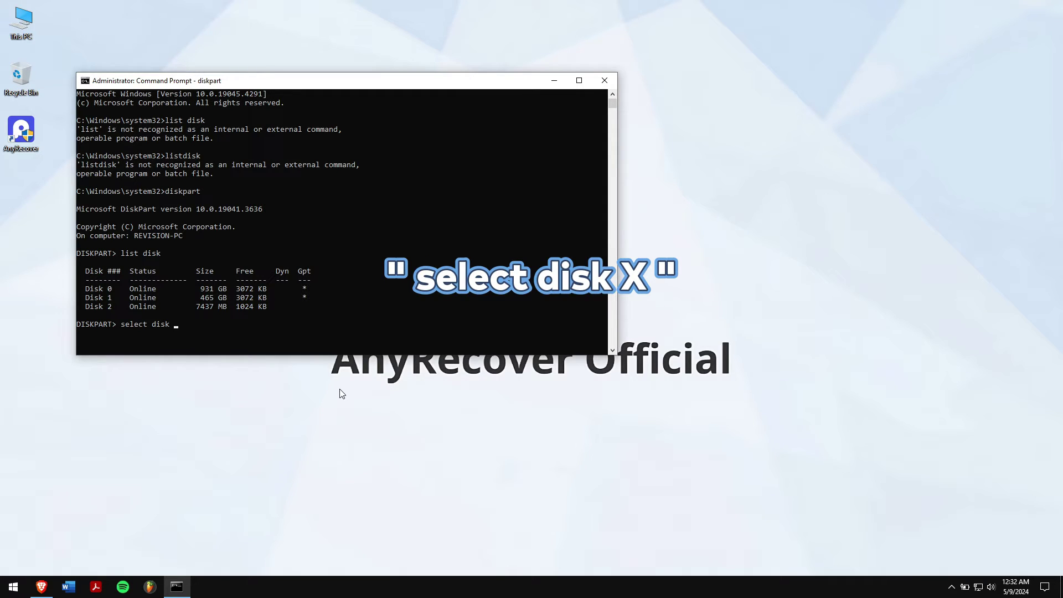
{"action": "key", "text": "Return"}
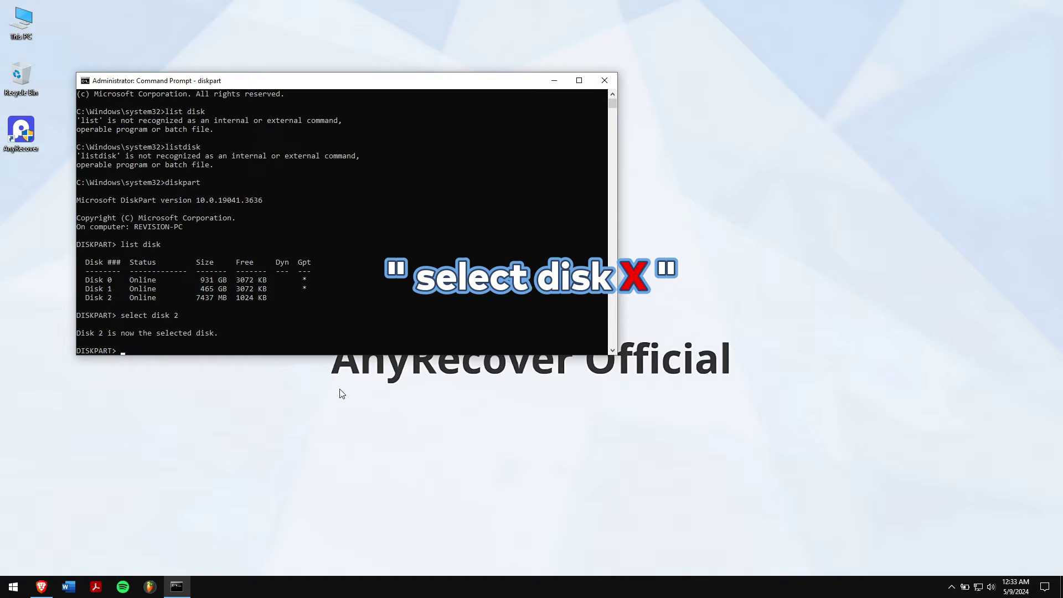
{"action": "type", "text": "l"}
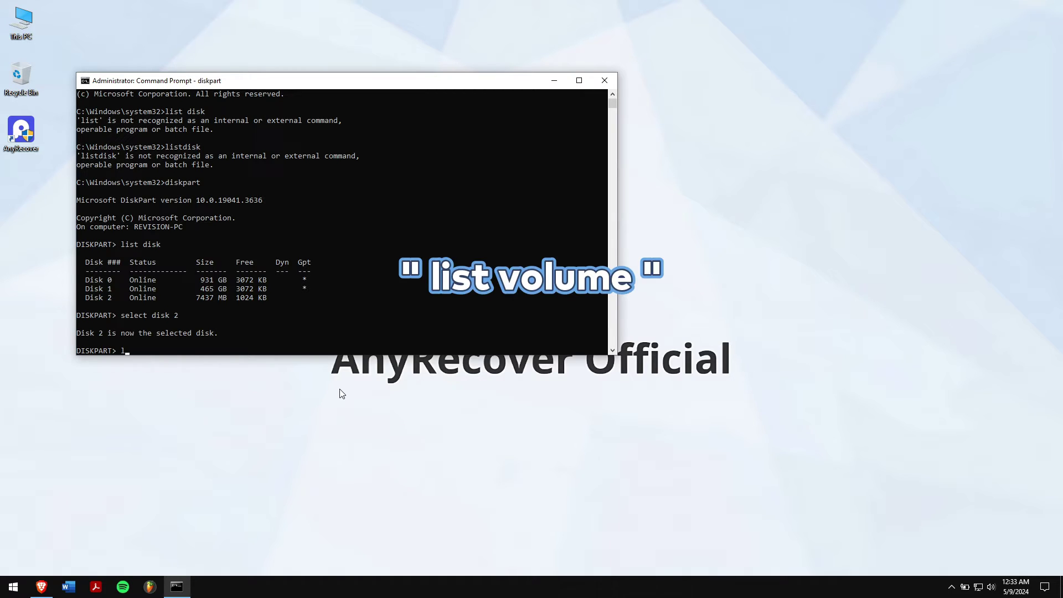
{"action": "type", "text": "ist vol"}
{"action": "key", "text": "Return"}
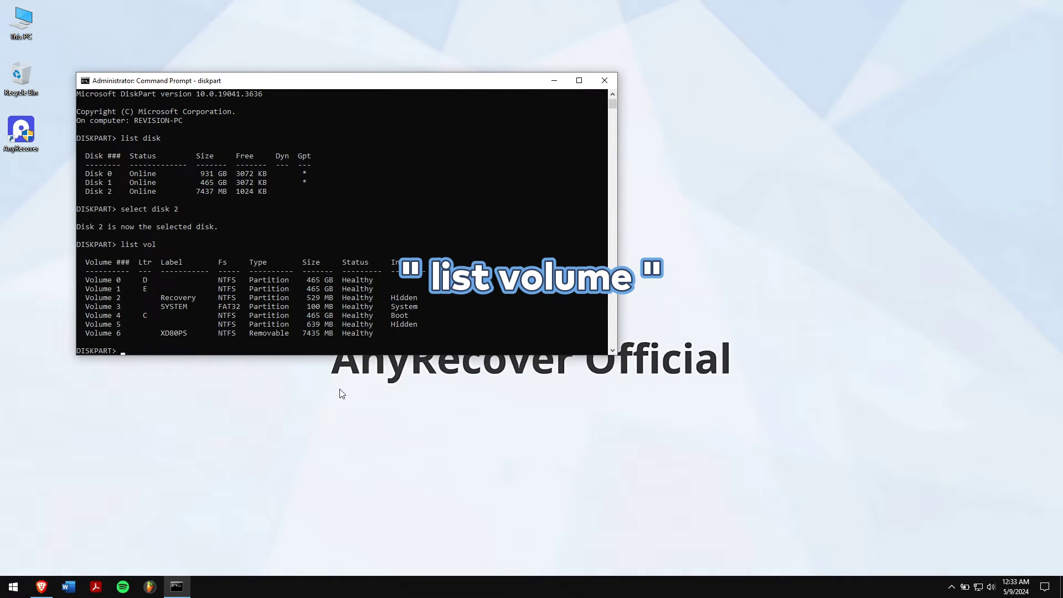
Step: Select volume 6, the XD80PS partition, and assign it drive letter F
{"action": "type", "text": "sel vo"}
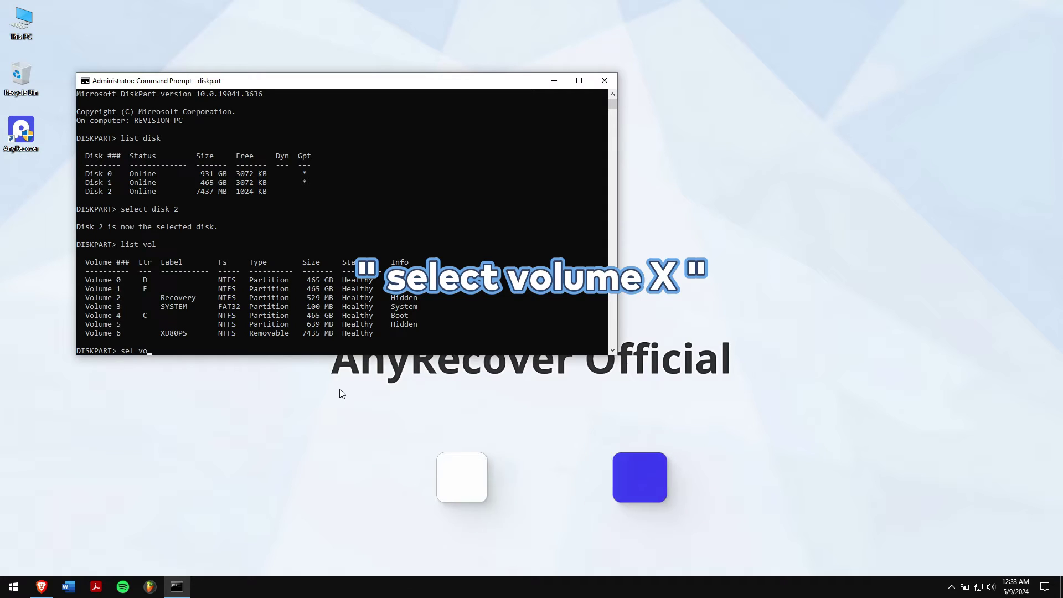
{"action": "type", "text": "l 6"}
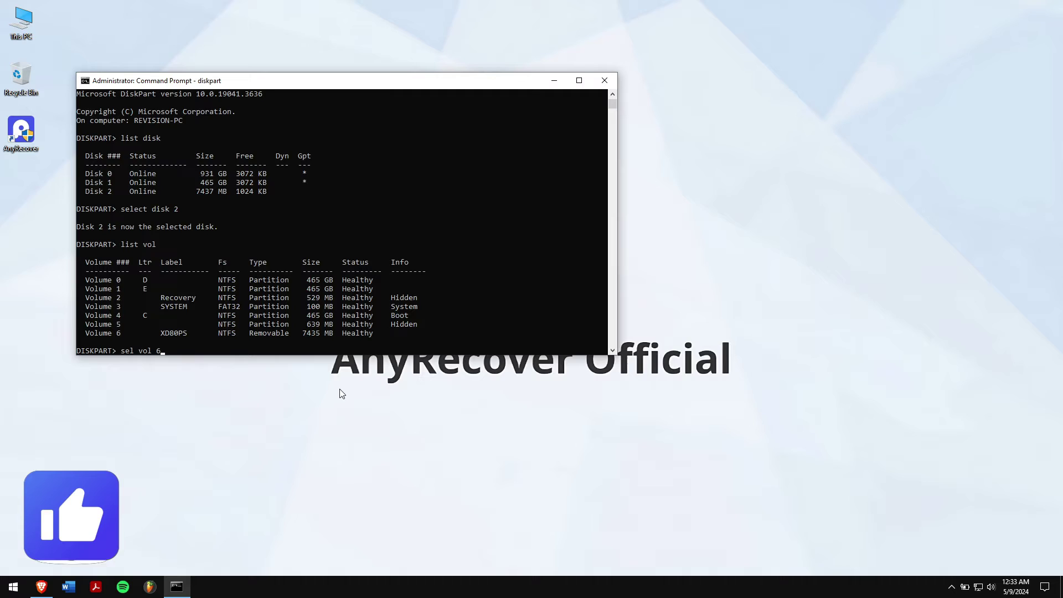
{"action": "key", "text": "Return"}
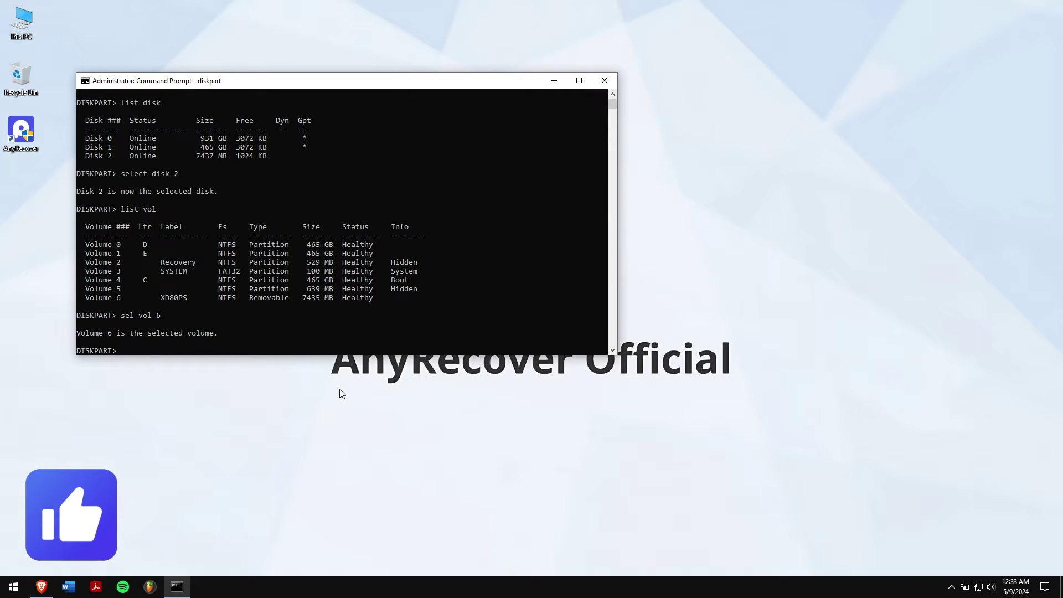
{"action": "type", "text": "assign l"}
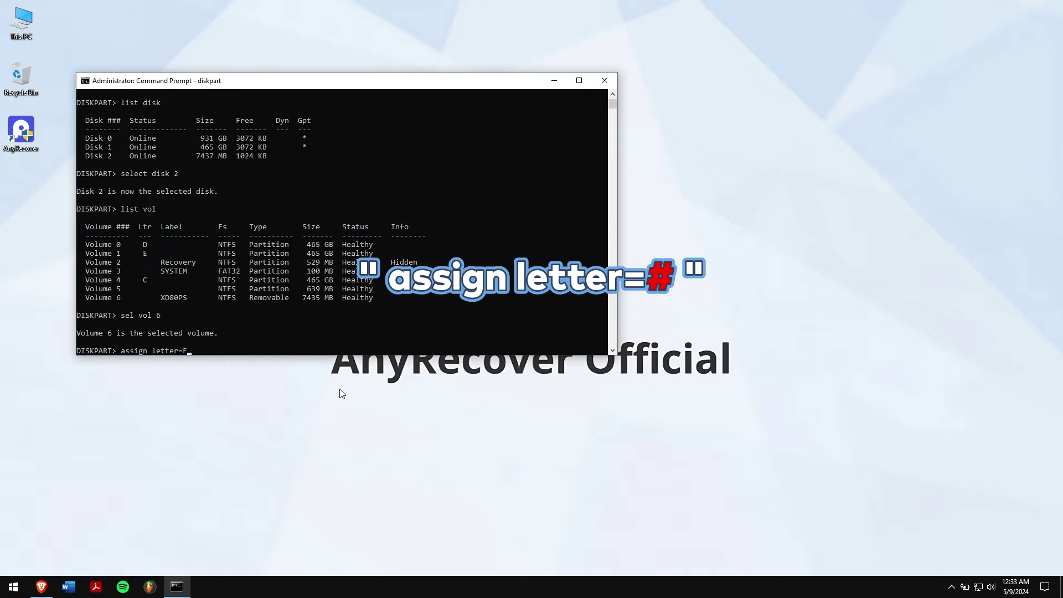
{"action": "type", "text": "etter=F"}
{"action": "key", "text": "Return"}
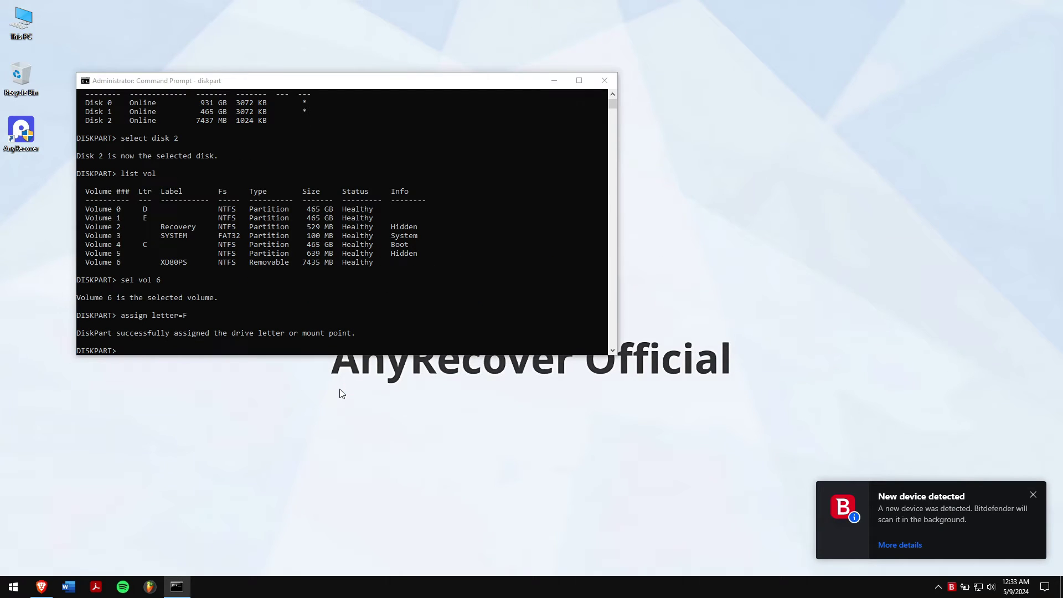
Step: Open XD80PS (F:) from This PC and confirm the drive is empty
{"action": "double_click", "coordinate": [27, 24]}
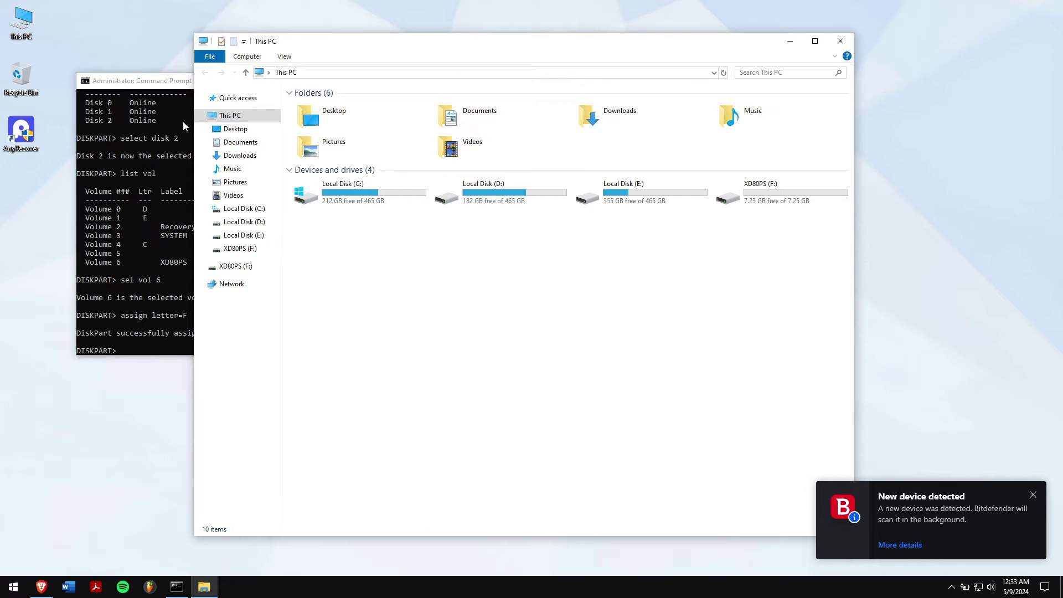
{"action": "double_click", "coordinate": [756, 191]}
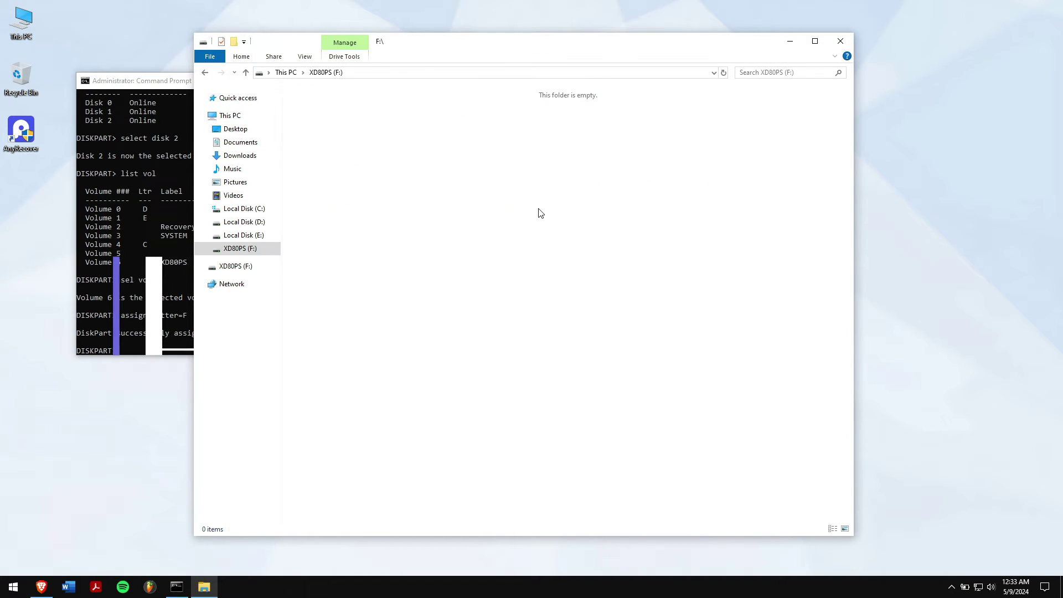
{"action": "left_click_drag", "start_coordinate": [539, 210], "coordinate": [327, 89]}
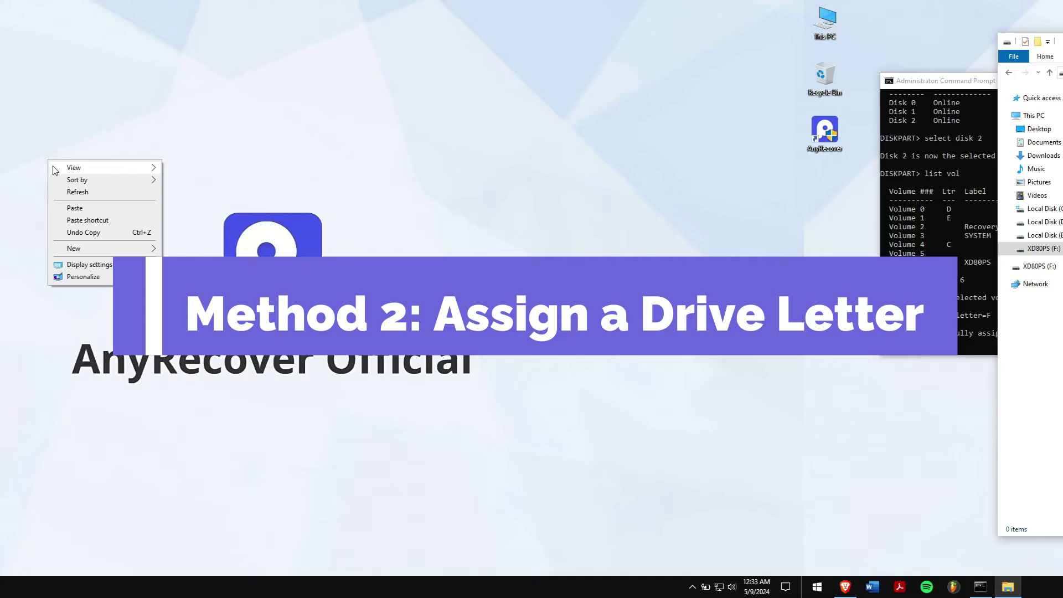
Step: Refresh the desktop, then launch Disk Management with diskmgmt.msc from the Run box
{"action": "left_click", "coordinate": [357, 193]}
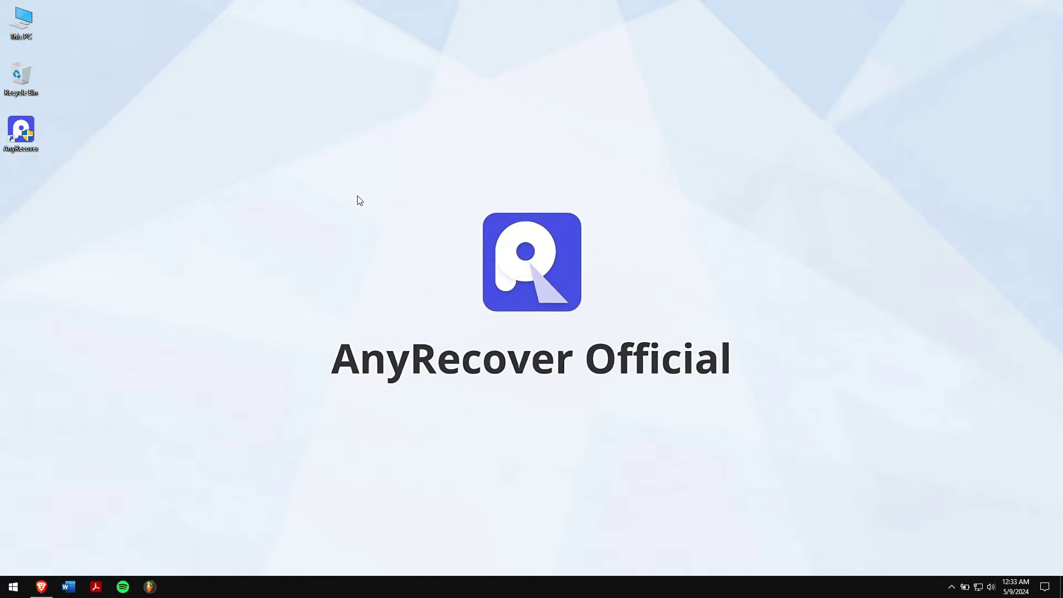
{"action": "key", "text": "super+r"}
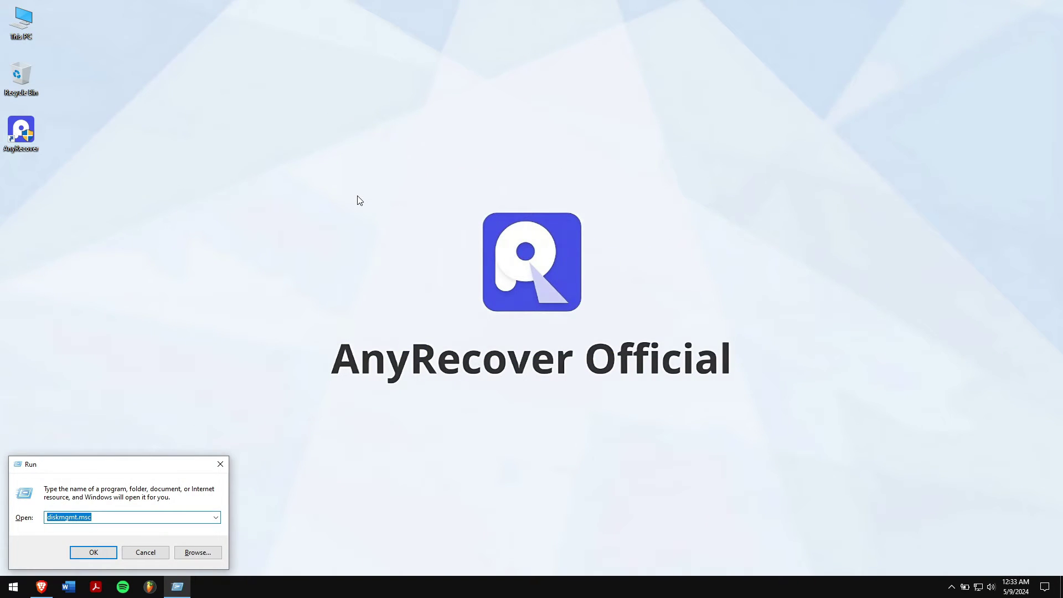
{"action": "type", "text": "diskm"}
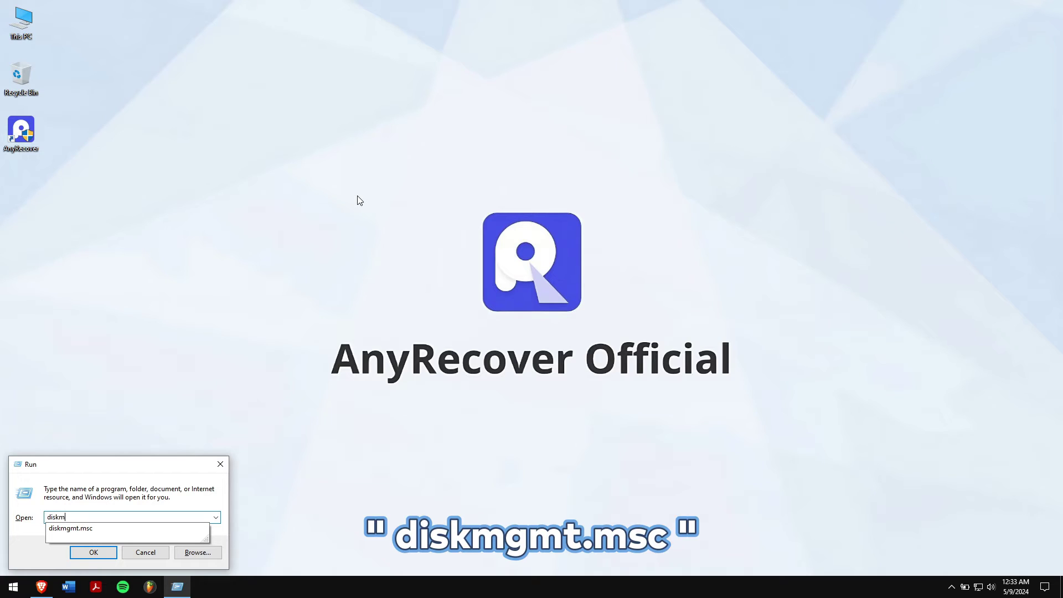
{"action": "type", "text": "gmt.msc"}
{"action": "key", "text": "Return"}
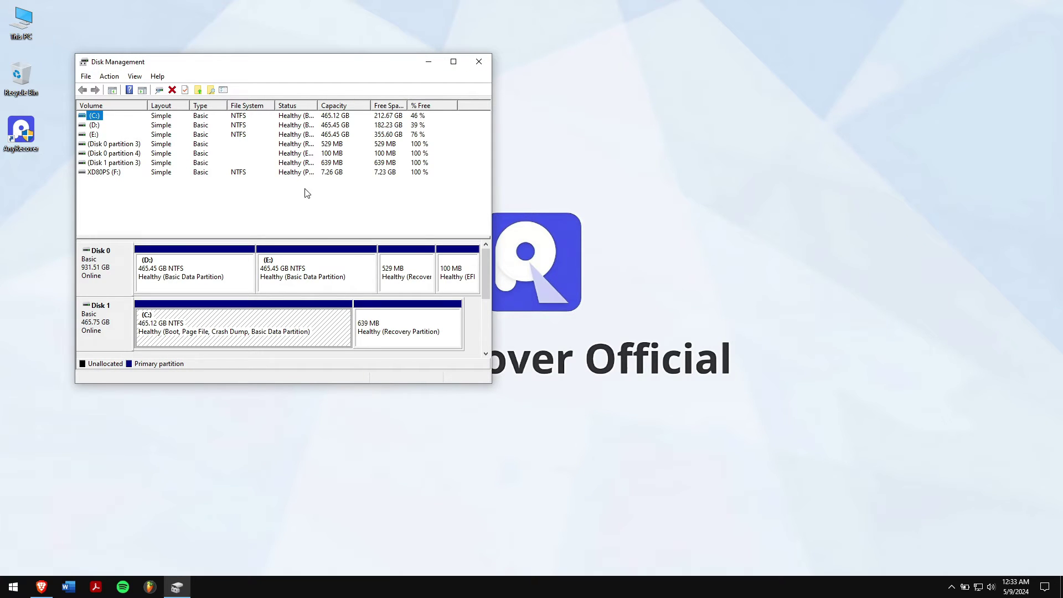
Step: Reassign XD80PS from F to G, accept the warning, and open XD80PS (G:) in This PC
{"action": "right_click", "coordinate": [90, 175]}
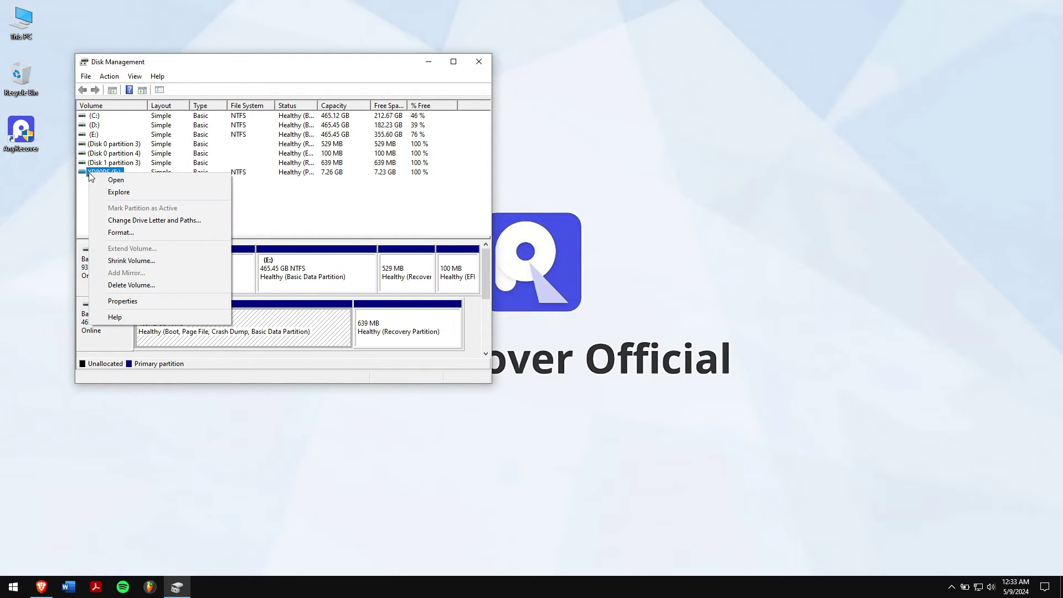
{"action": "left_click", "coordinate": [218, 225]}
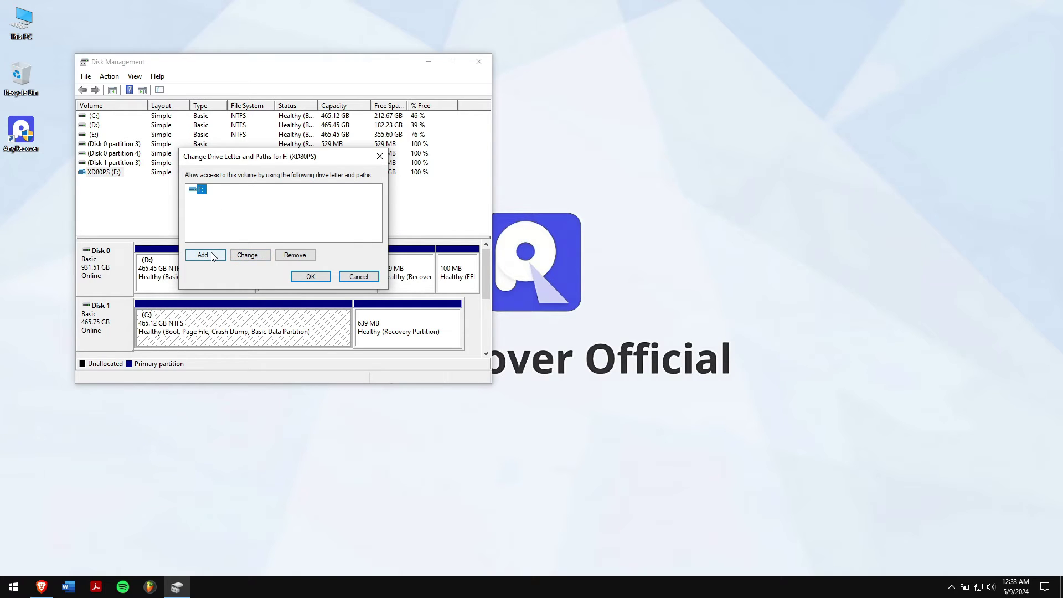
{"action": "left_click", "coordinate": [248, 256]}
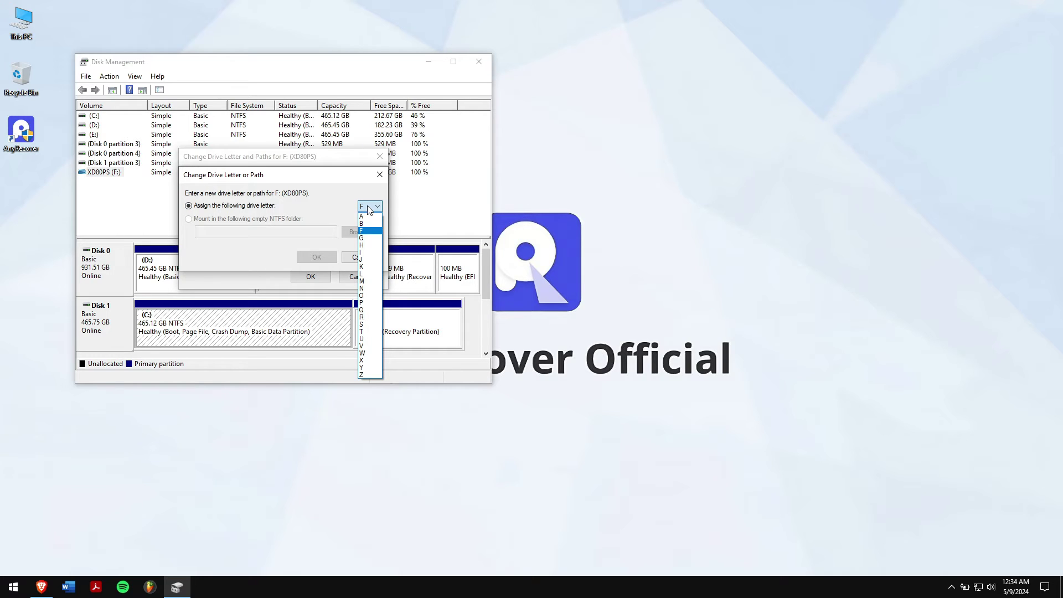
{"action": "left_click", "coordinate": [368, 238]}
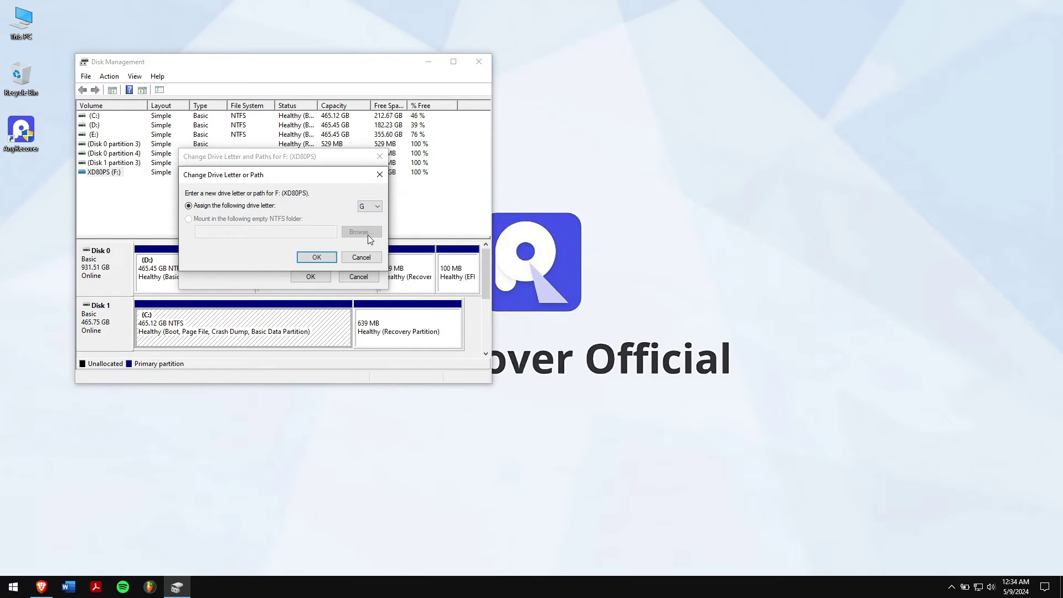
{"action": "left_click", "coordinate": [316, 258]}
{"action": "left_click", "coordinate": [568, 336]}
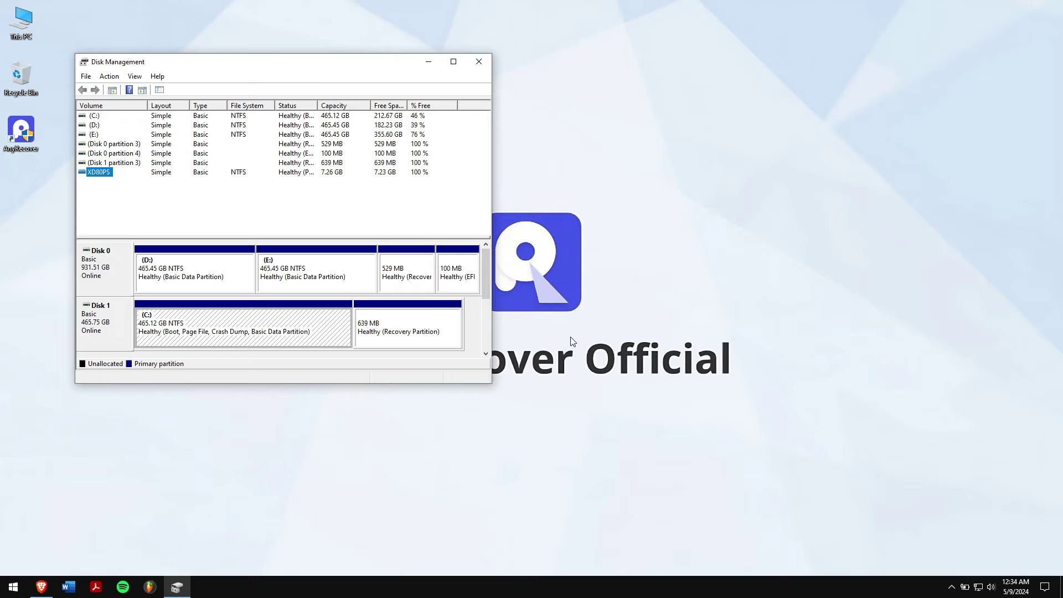
{"action": "double_click", "coordinate": [22, 22]}
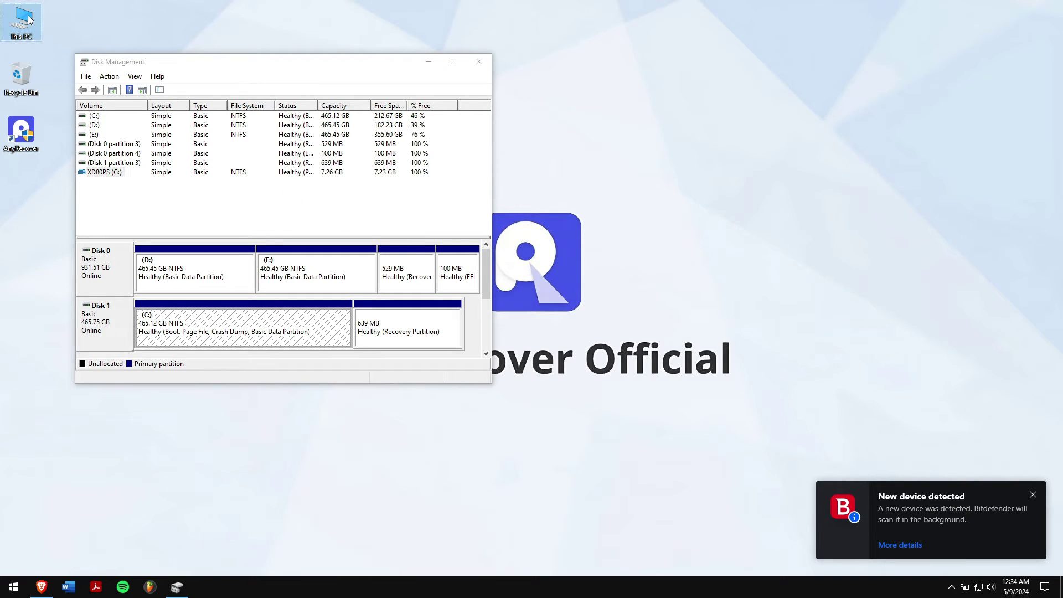
{"action": "double_click", "coordinate": [784, 195]}
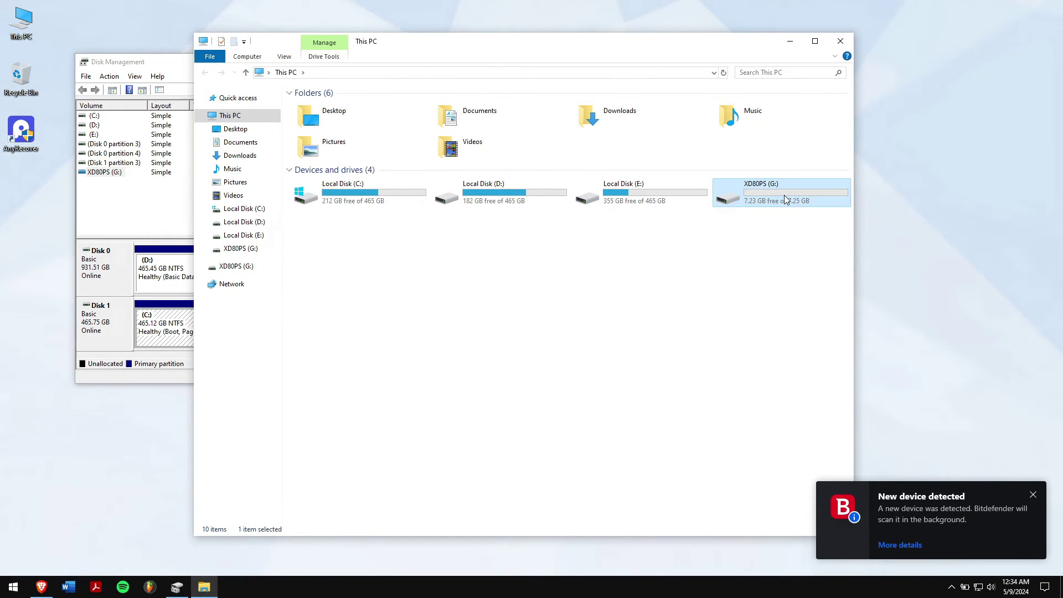
Step: Close the empty XD80PS (G:) window and Disk Management, then refresh the desktop
{"action": "left_click", "coordinate": [838, 43]}
{"action": "left_click", "coordinate": [483, 62]}
{"action": "right_click", "coordinate": [298, 134]}
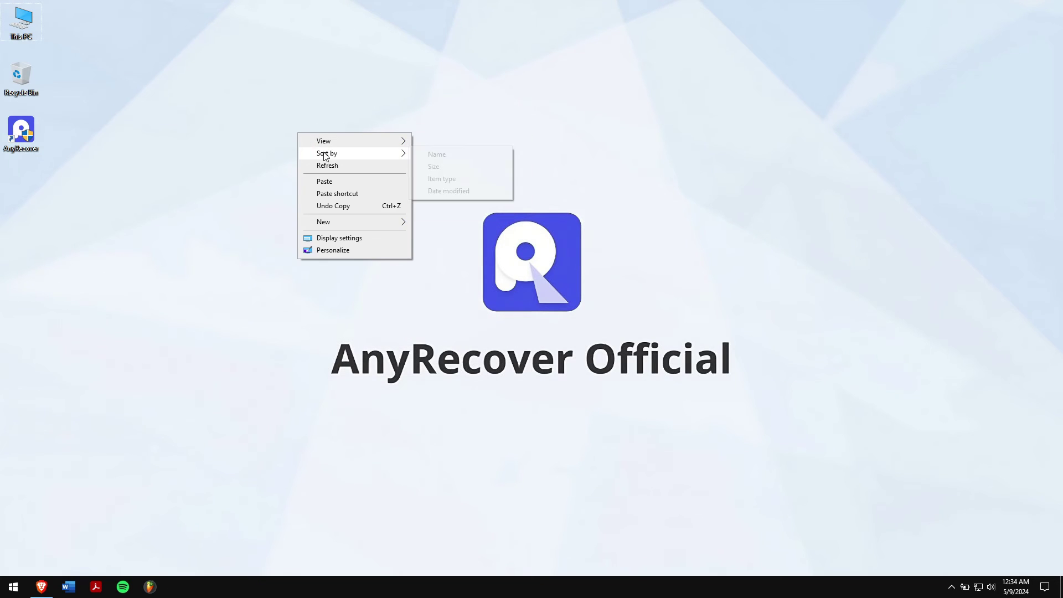
{"action": "left_click", "coordinate": [345, 165]}
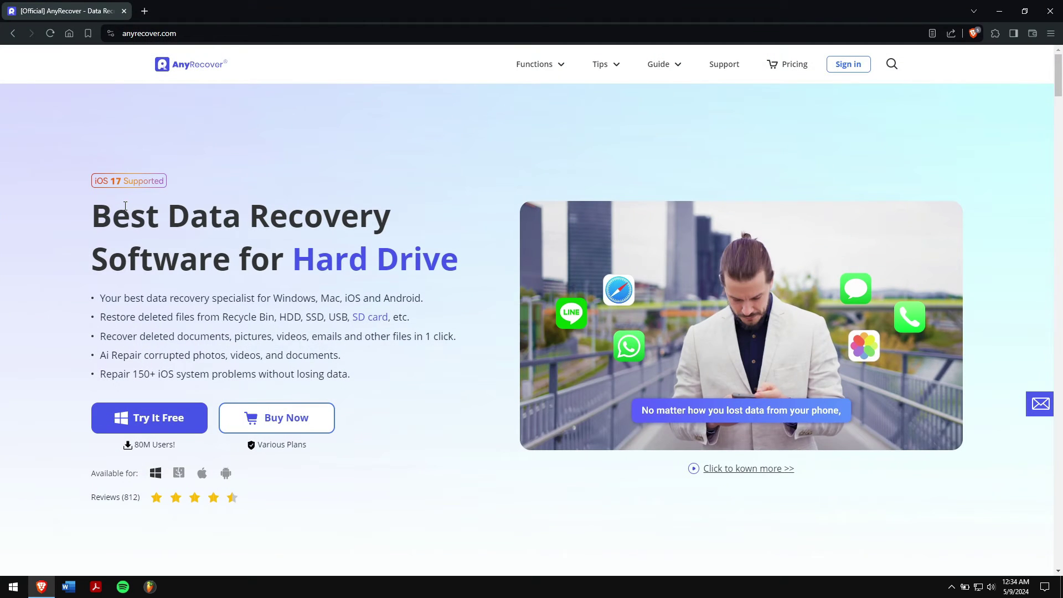
Step: Scroll the anyrecover.com homepage down to the PC/Hard Drive Recovery features
{"action": "scroll", "coordinate": [474, 119], "scroll_direction": "down", "scroll_amount": 1}
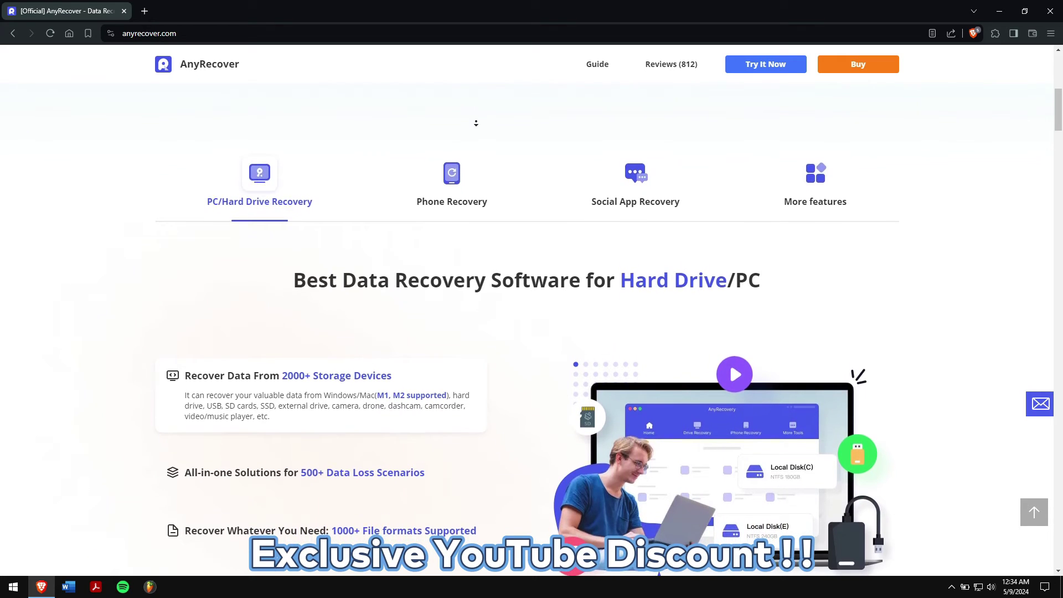
{"action": "left_click", "coordinate": [477, 124]}
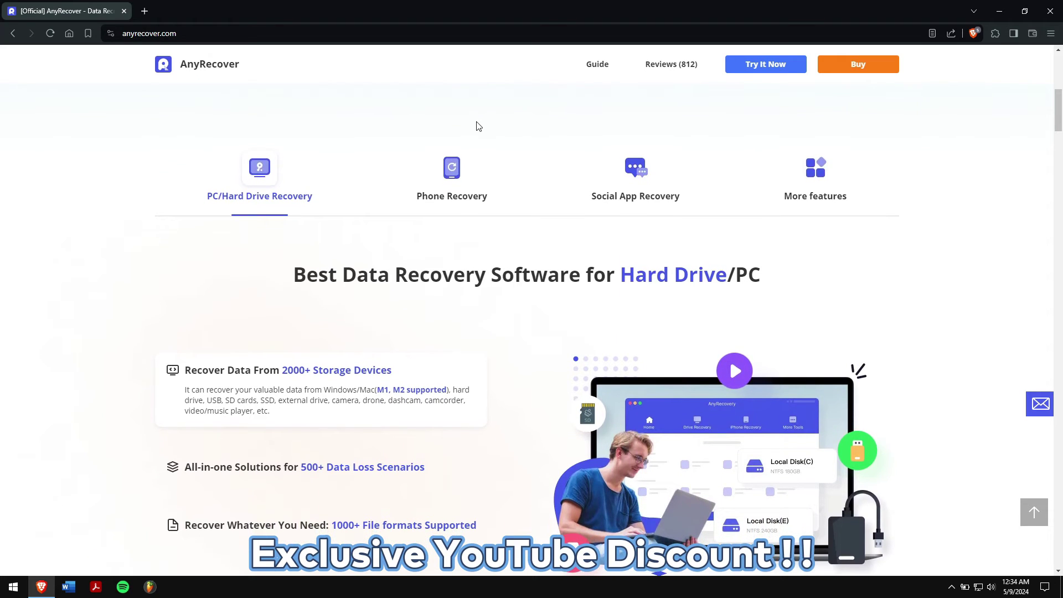
Step: Minimize Brave, show AnyRecover's drive list and scan XD80PS (G) for lost files
{"action": "left_click", "coordinate": [999, 11]}
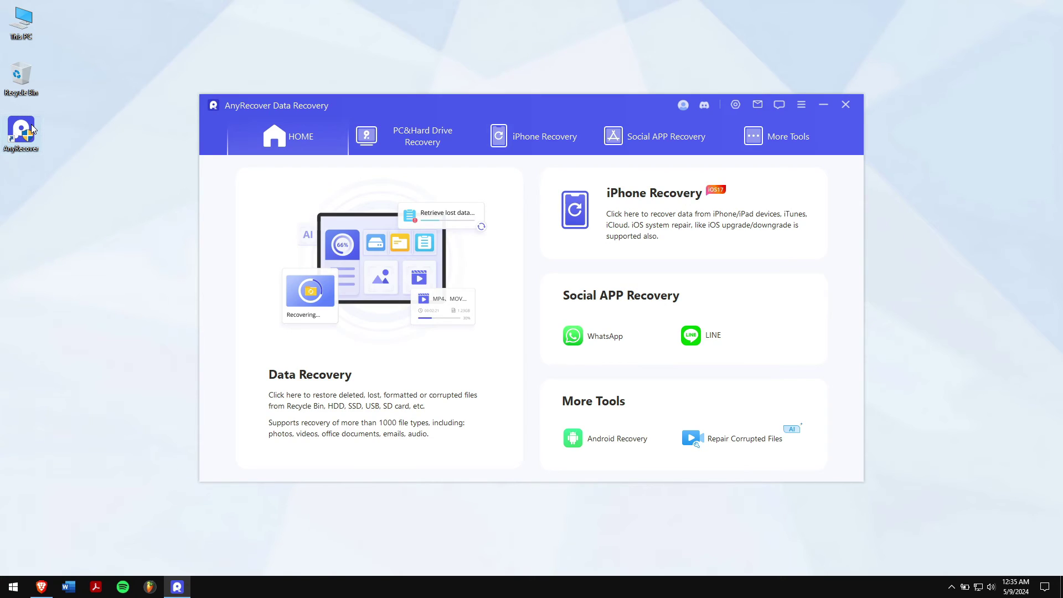
{"action": "left_click", "coordinate": [419, 150]}
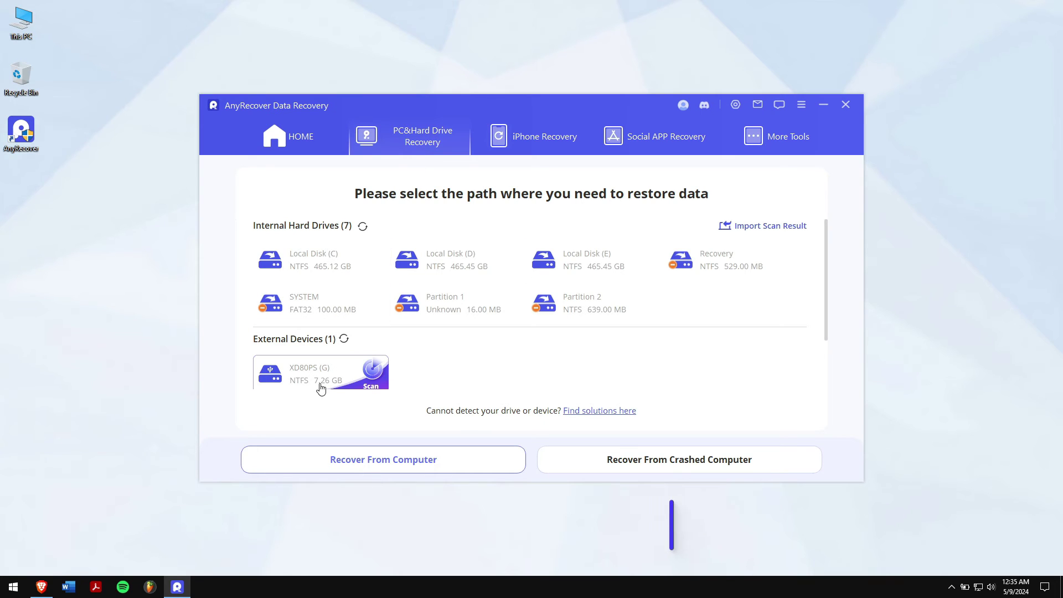
{"action": "left_click", "coordinate": [385, 382]}
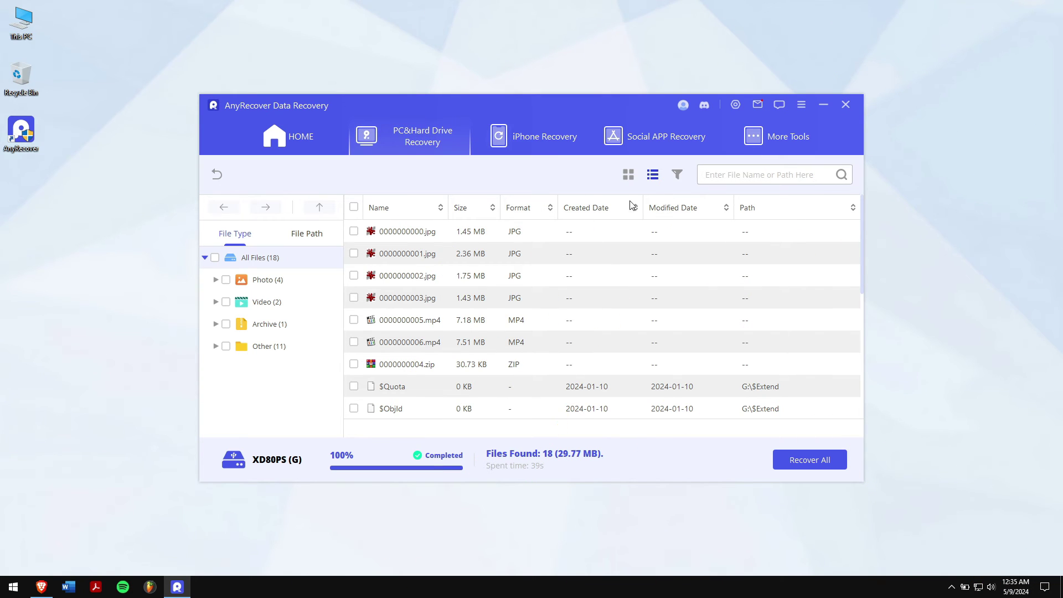
Step: Mark the found photos plus 0000000005.mp4 and 0000000006.mp4, toggle thumbnail view, and open the filter
{"action": "left_click", "coordinate": [354, 253]}
{"action": "left_click", "coordinate": [354, 275]}
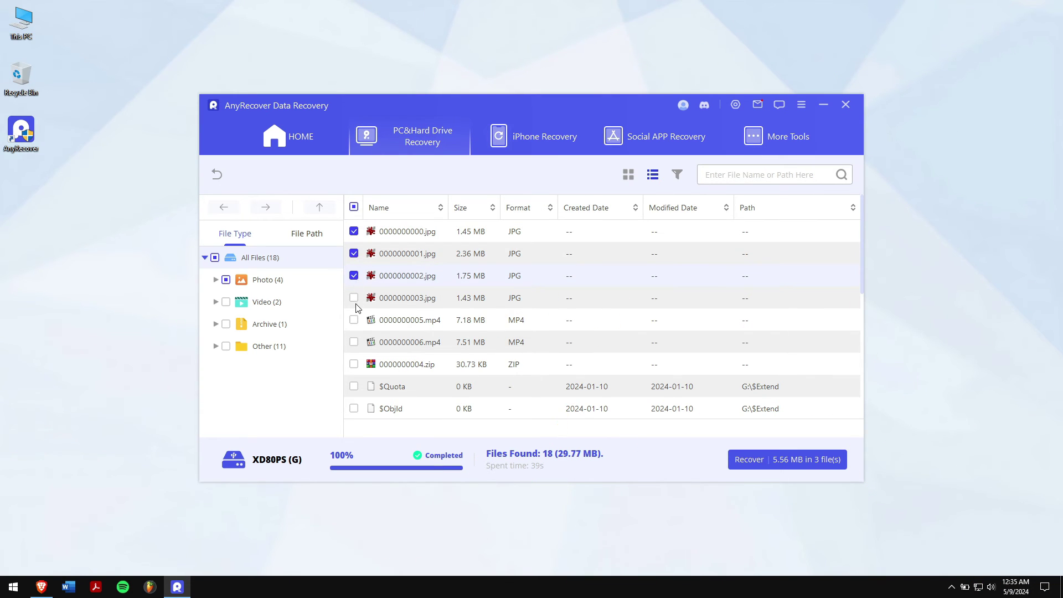
{"action": "left_click", "coordinate": [354, 297]}
{"action": "left_click", "coordinate": [353, 320]}
{"action": "left_click", "coordinate": [354, 341]}
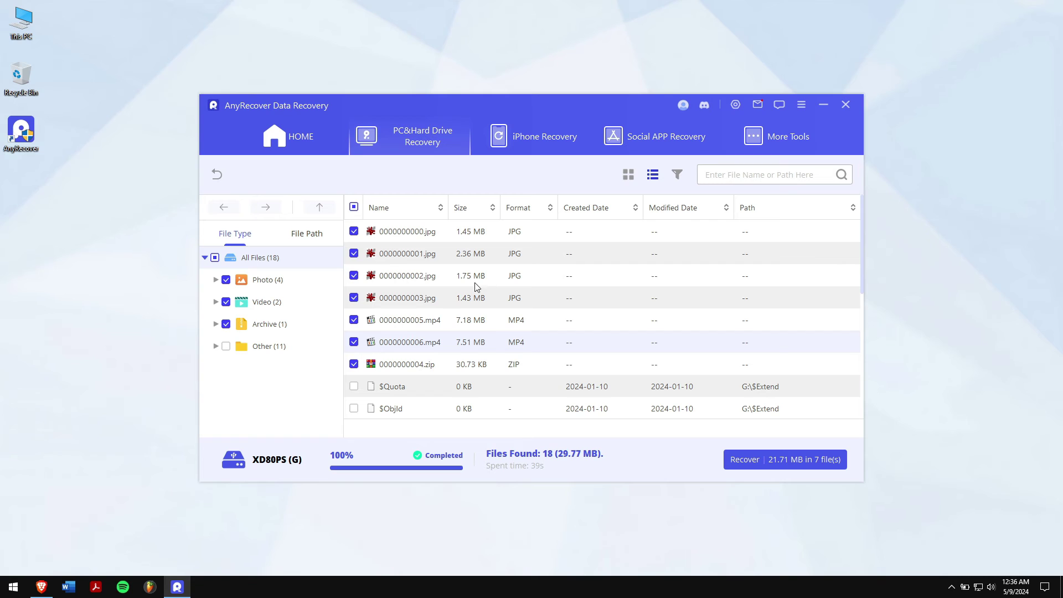
{"action": "left_click", "coordinate": [635, 178]}
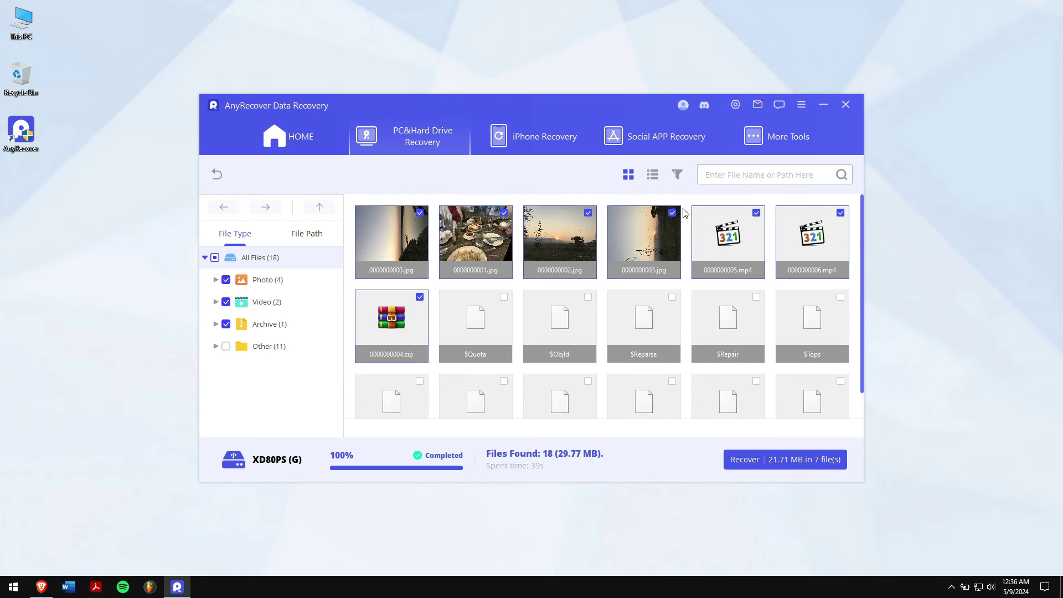
{"action": "left_click", "coordinate": [652, 176]}
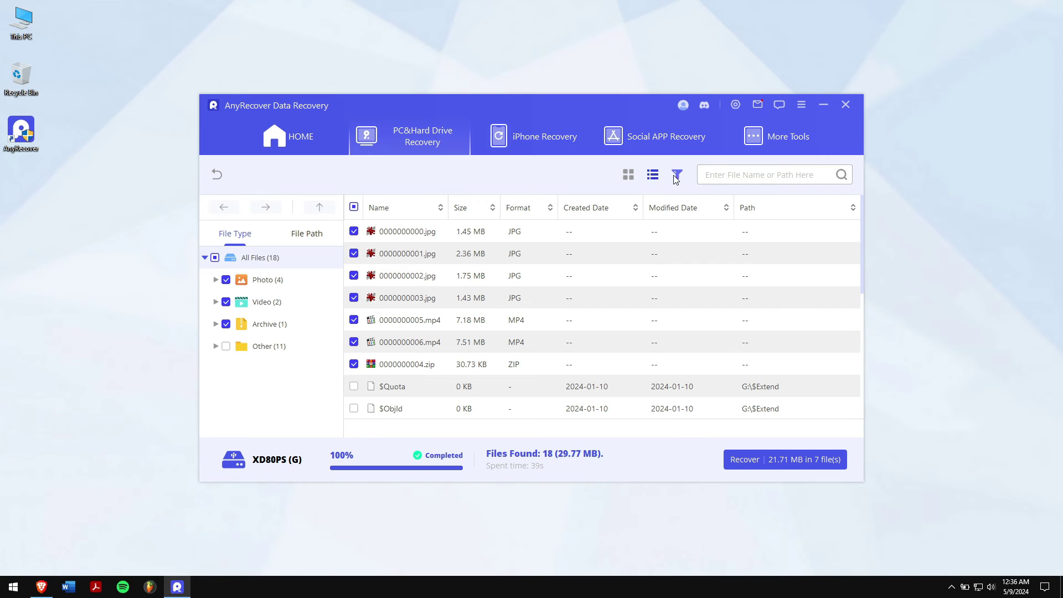
{"action": "left_click", "coordinate": [676, 176]}
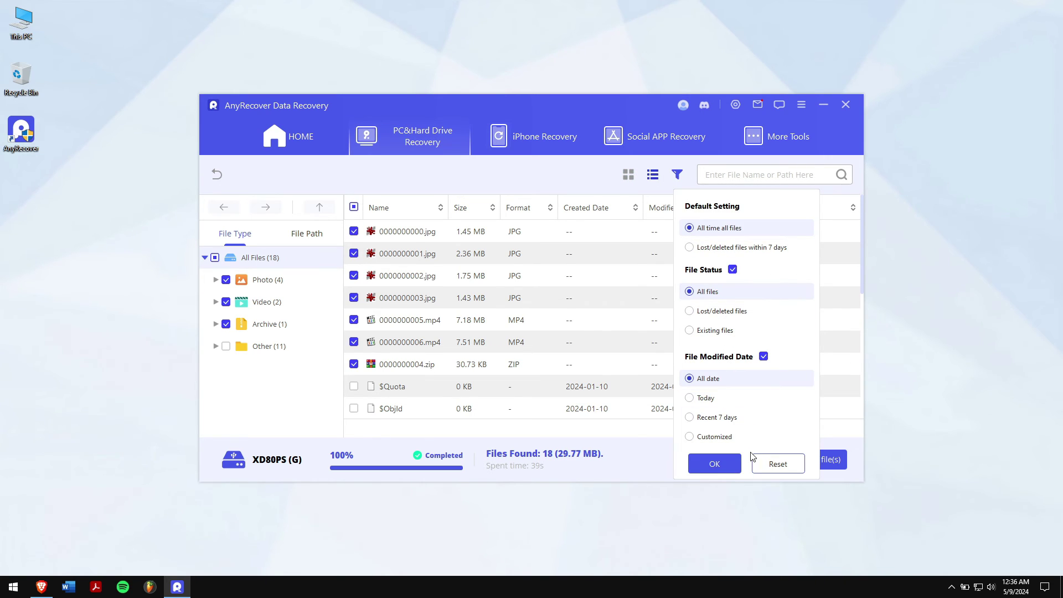
Step: Leave the filter unchanged and recover the 7 selected files into the PC_Recover folder
{"action": "left_click", "coordinate": [715, 465]}
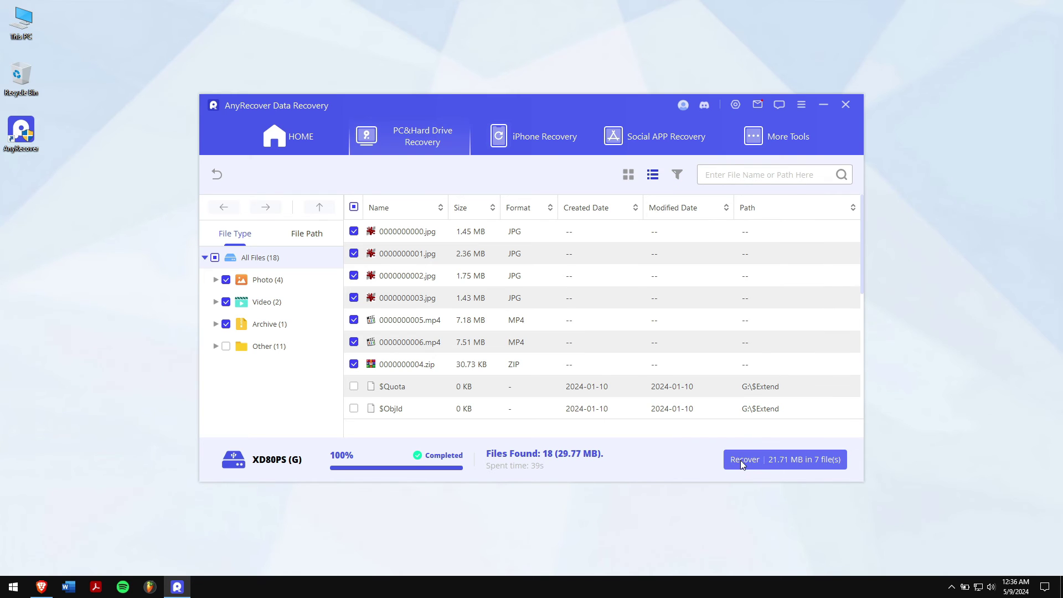
{"action": "left_click", "coordinate": [745, 459]}
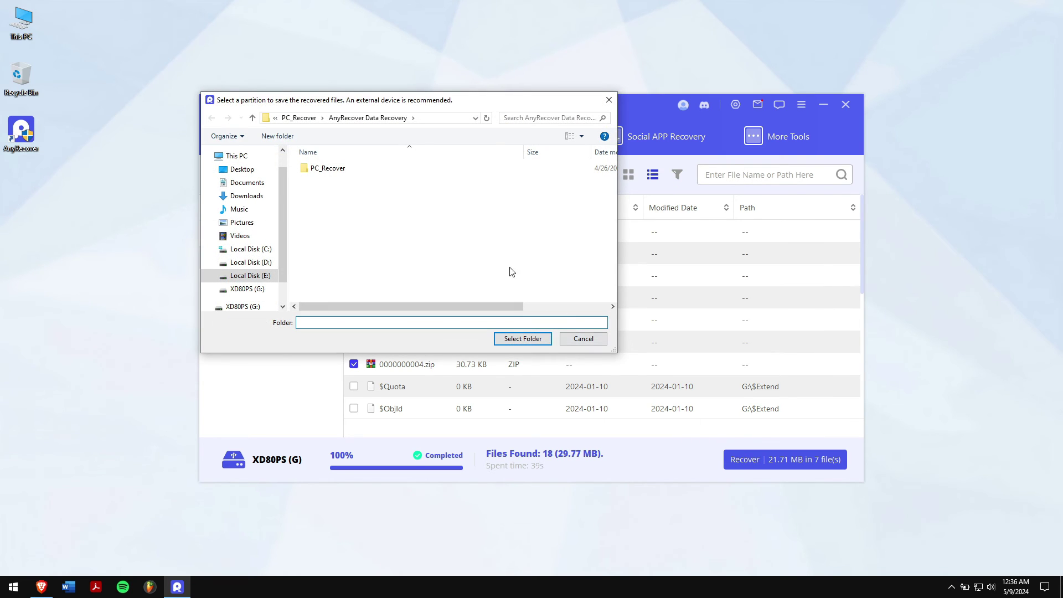
{"action": "left_click", "coordinate": [333, 169]}
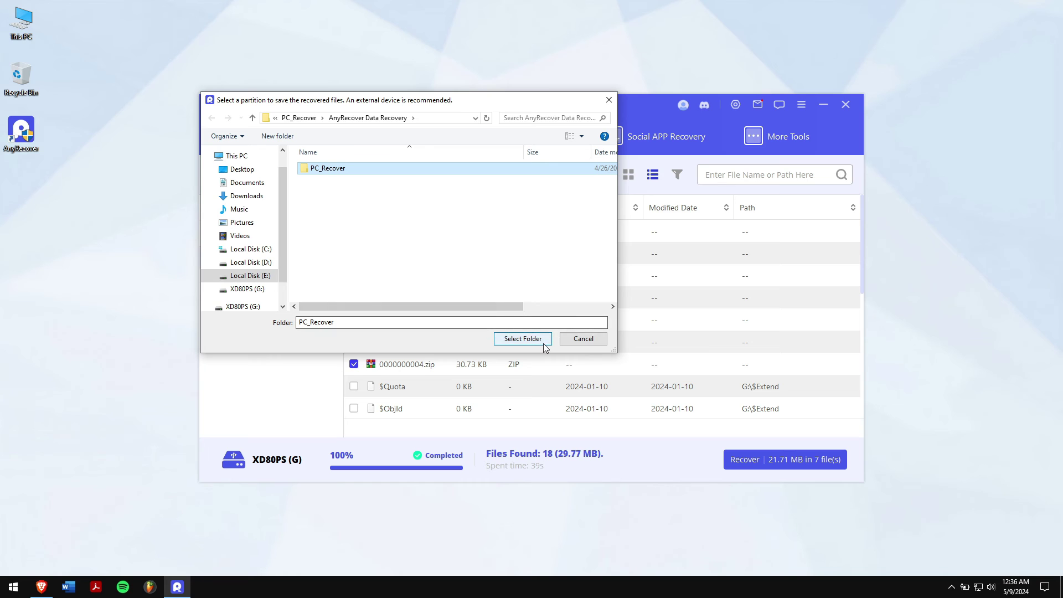
{"action": "left_click", "coordinate": [454, 275]}
{"action": "left_click", "coordinate": [521, 340]}
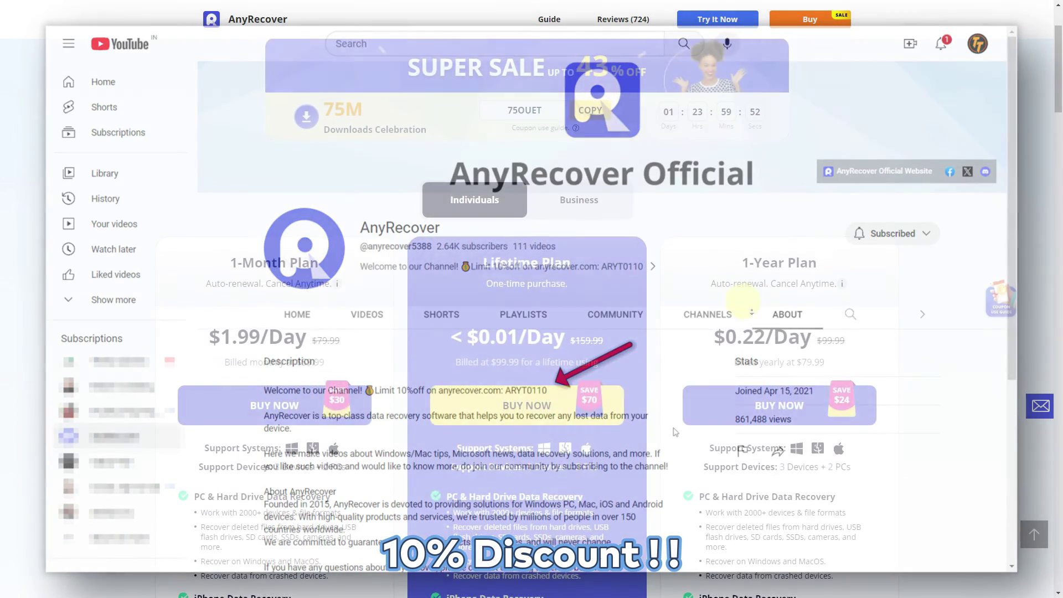
Step: Buy the Lifetime Plan and apply coupon ARYT0110, bringing the total to 89.99 USD
{"action": "scroll", "coordinate": [751, 311], "scroll_direction": "down", "scroll_amount": 1}
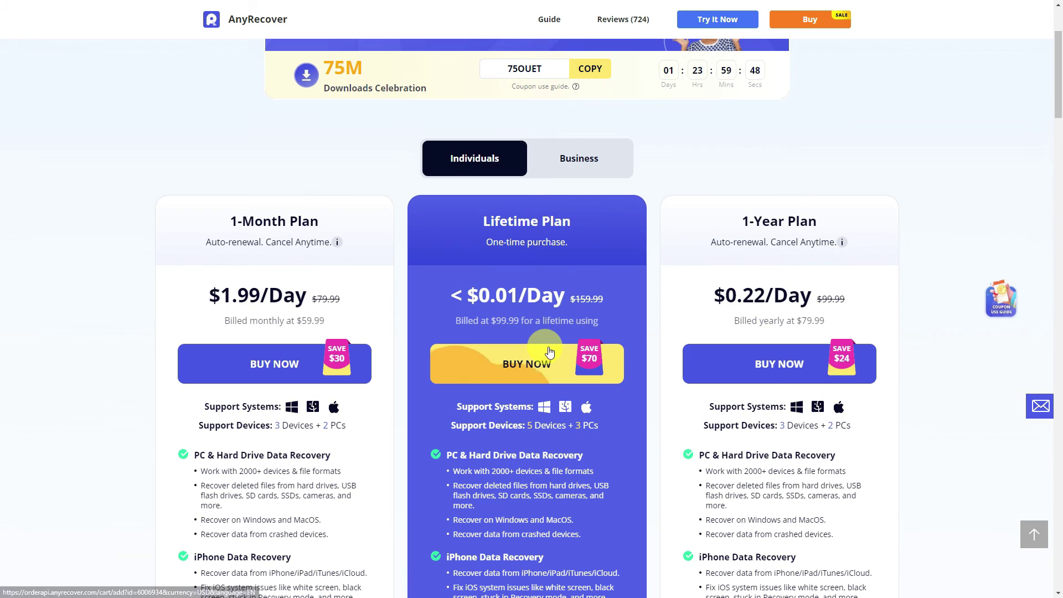
{"action": "left_click", "coordinate": [549, 352]}
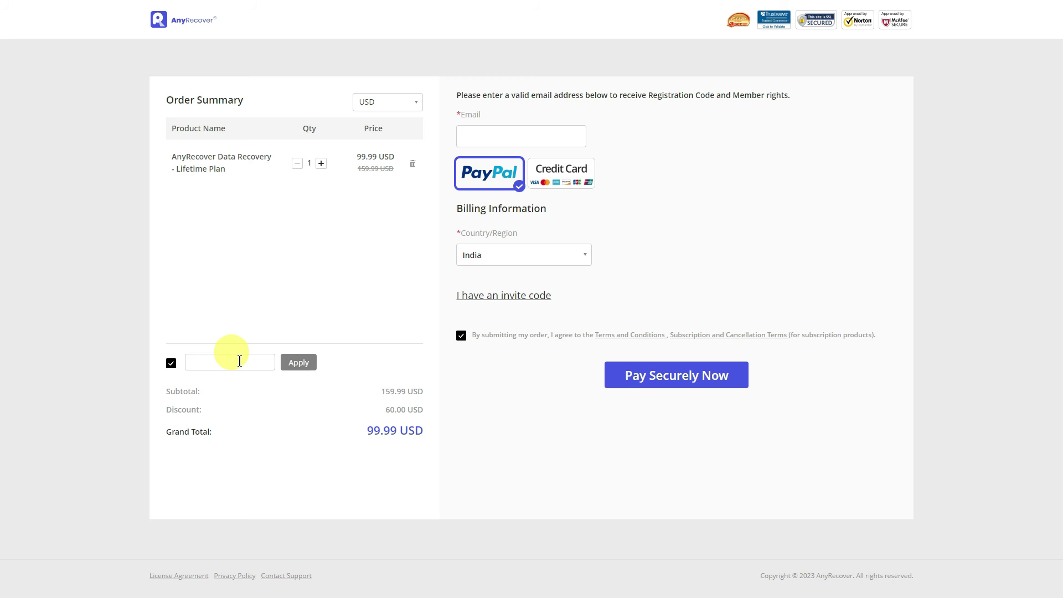
{"action": "left_click", "coordinate": [228, 361]}
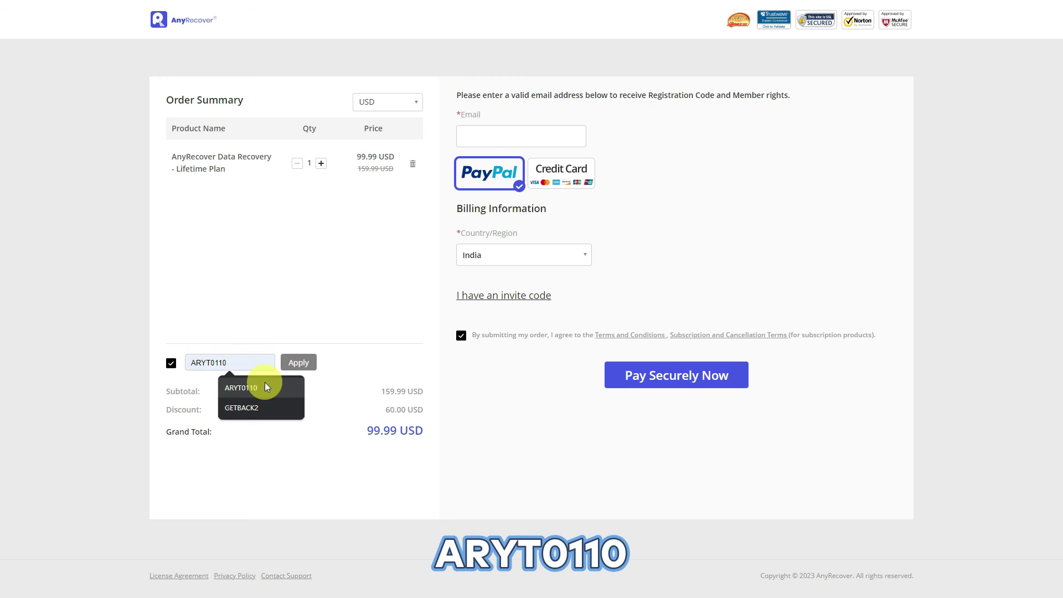
{"action": "left_click", "coordinate": [265, 382]}
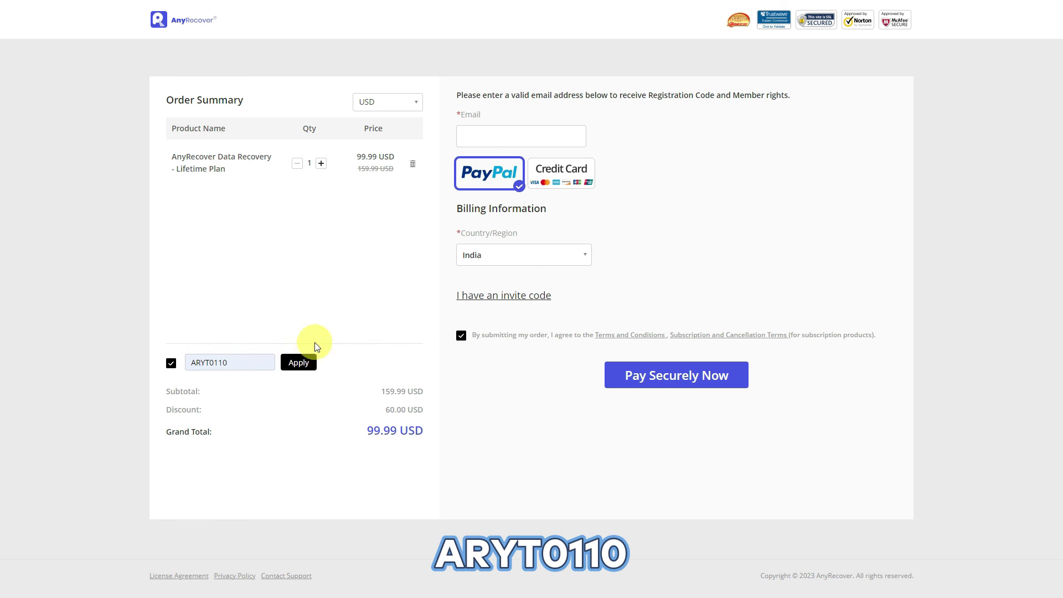
{"action": "left_click", "coordinate": [310, 361]}
{"action": "left_click", "coordinate": [439, 446]}
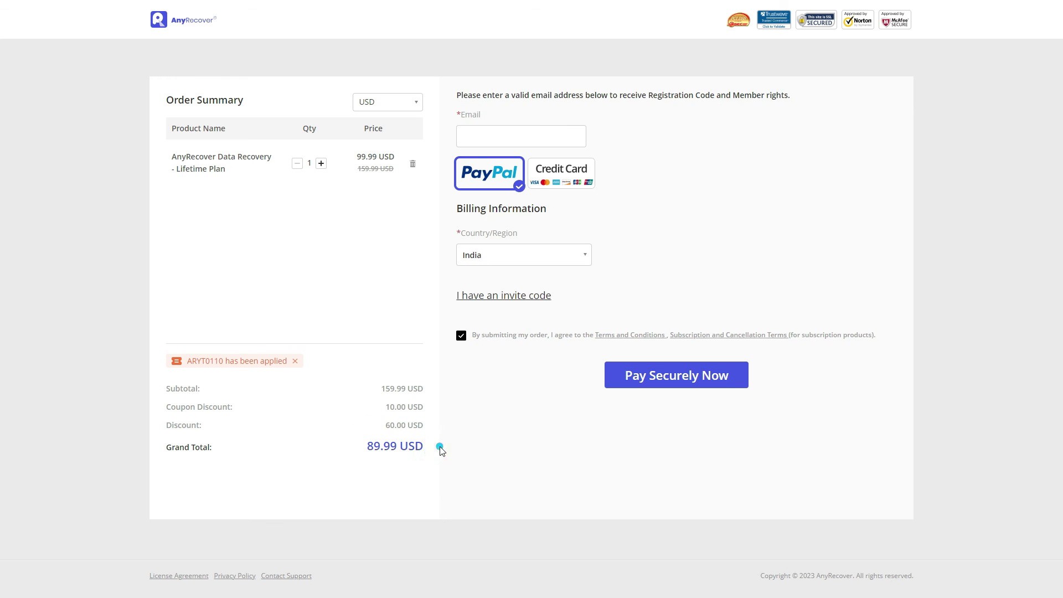
{"action": "left_click", "coordinate": [356, 304]}
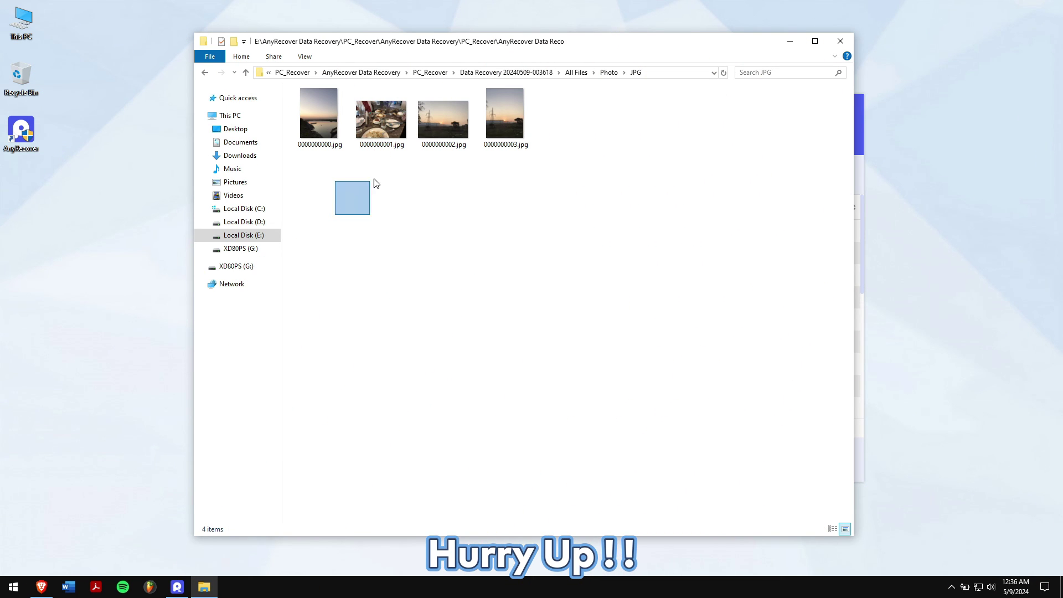
Step: Inspect the four recovered JPG photos, then go back up to All Files
{"action": "left_click_drag", "start_coordinate": [376, 181], "coordinate": [520, 108]}
{"action": "left_click", "coordinate": [550, 145]}
{"action": "left_click", "coordinate": [609, 73]}
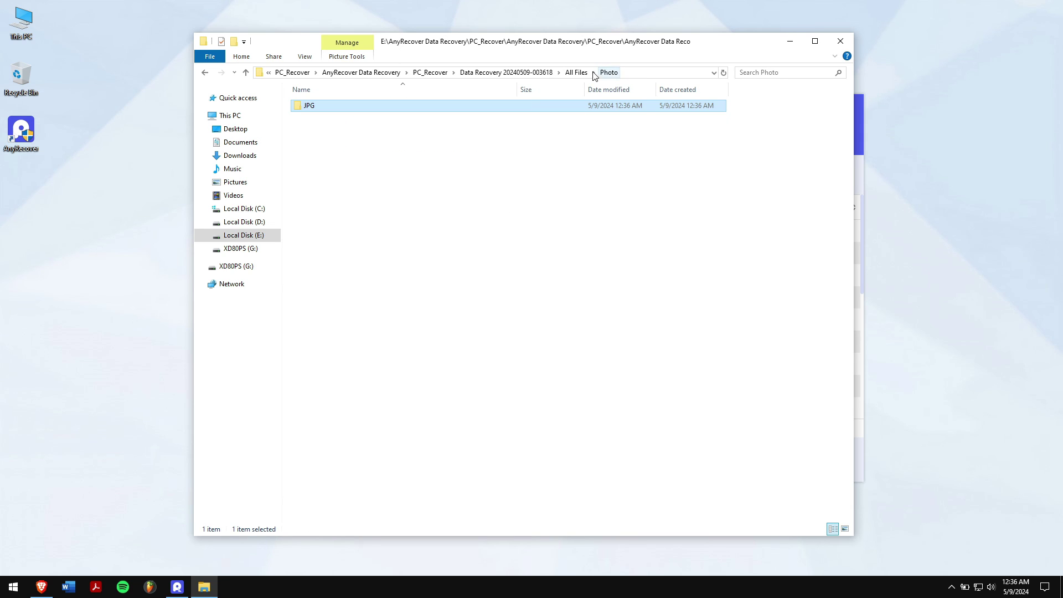
{"action": "left_click", "coordinate": [575, 73]}
Step: Check the two recovered videos in Video\MP4, then return to All Files
{"action": "double_click", "coordinate": [381, 130]}
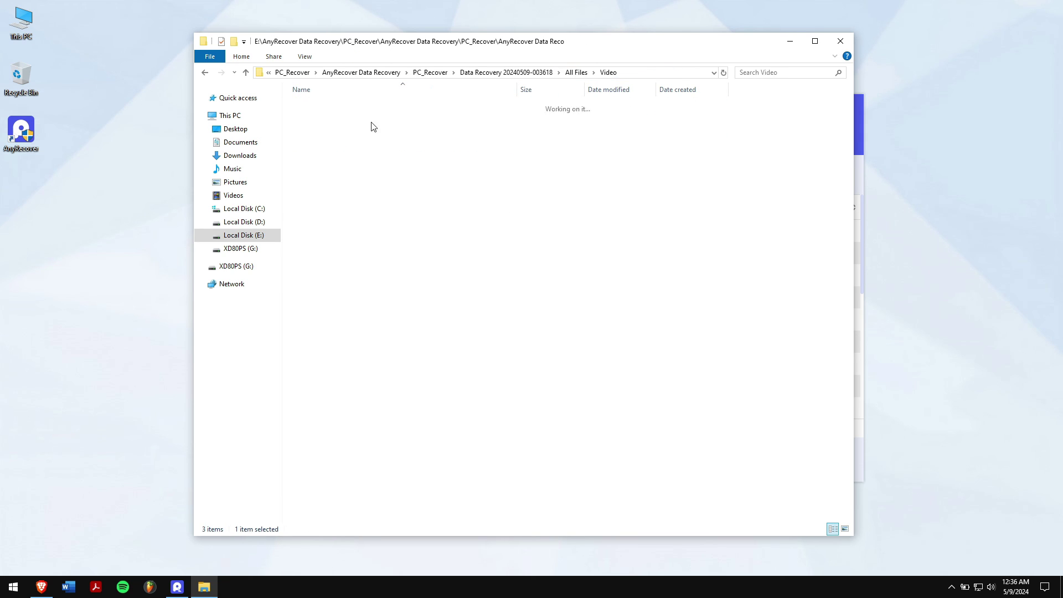
{"action": "double_click", "coordinate": [354, 107]}
{"action": "left_click_drag", "start_coordinate": [379, 153], "coordinate": [388, 135]}
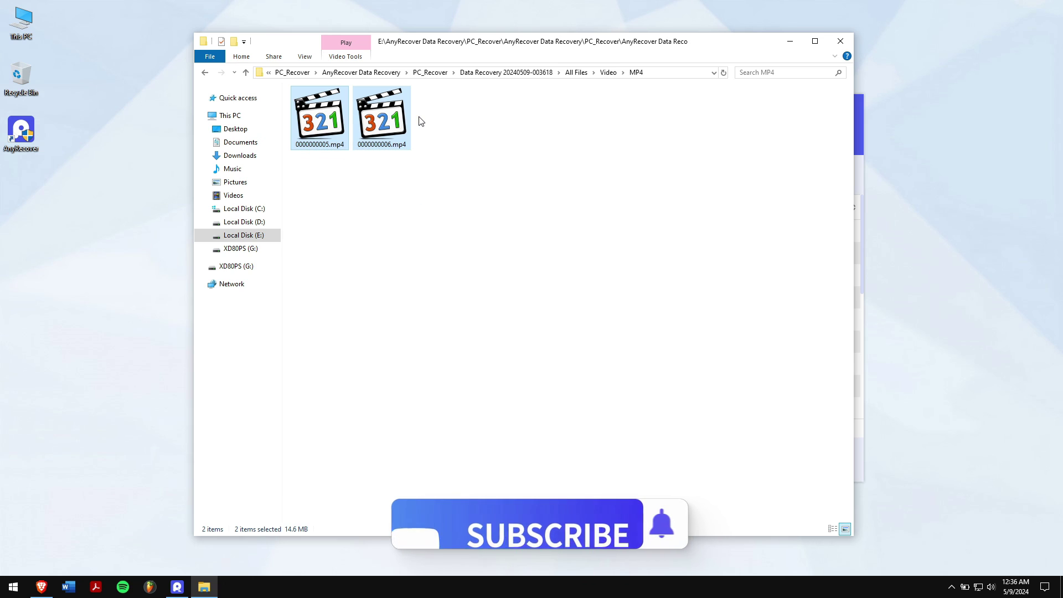
{"action": "left_click", "coordinate": [551, 118]}
{"action": "left_click", "coordinate": [608, 73]}
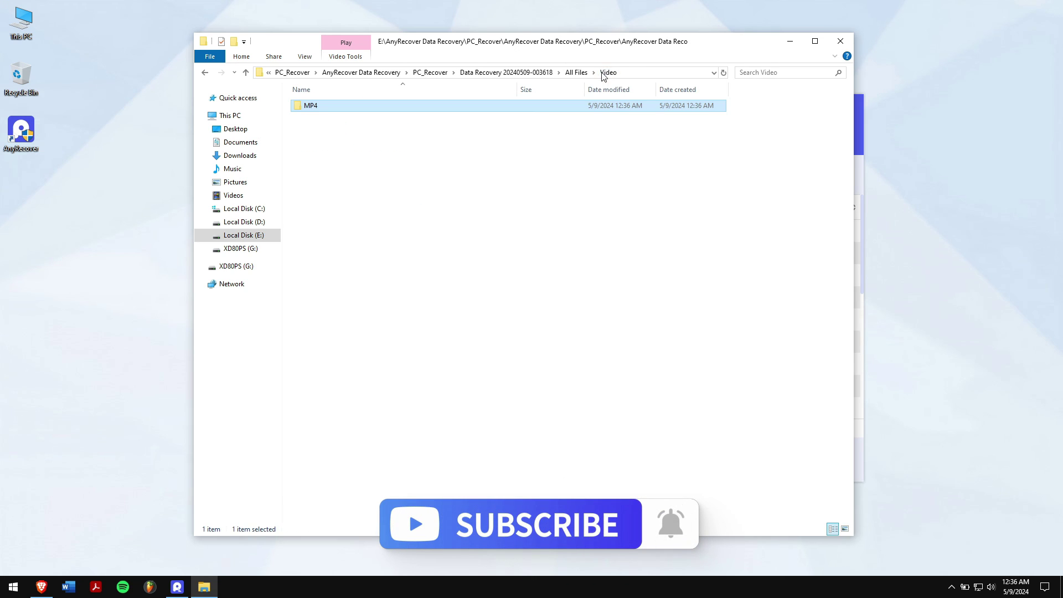
{"action": "left_click", "coordinate": [576, 73]}
Step: Check the ZIP folder under Archive, close Explorer and move the completion message aside
{"action": "double_click", "coordinate": [485, 105]}
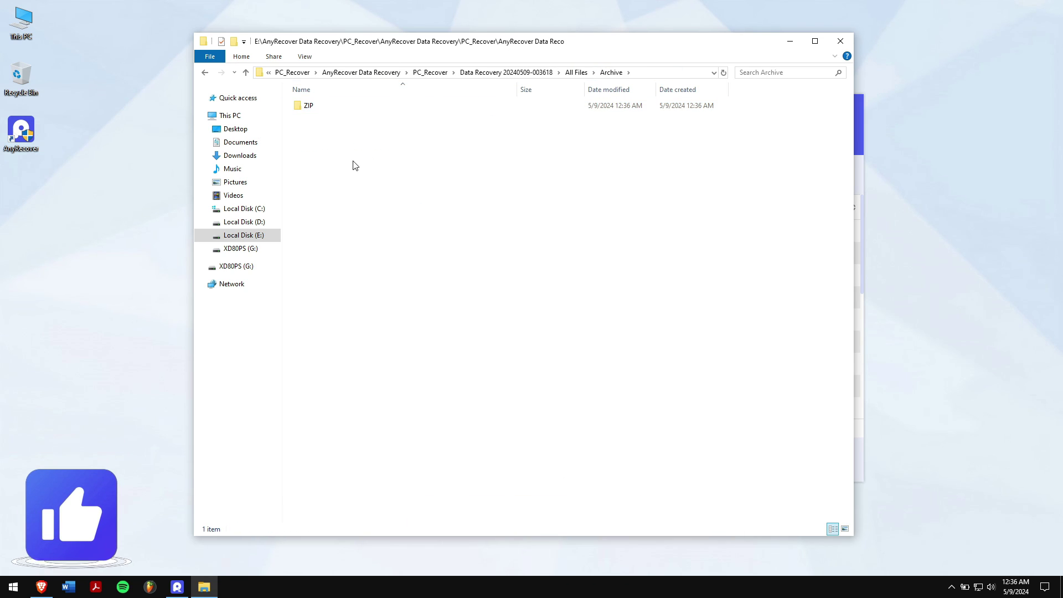
{"action": "left_click_drag", "start_coordinate": [353, 164], "coordinate": [415, 103]}
{"action": "left_click", "coordinate": [464, 164]}
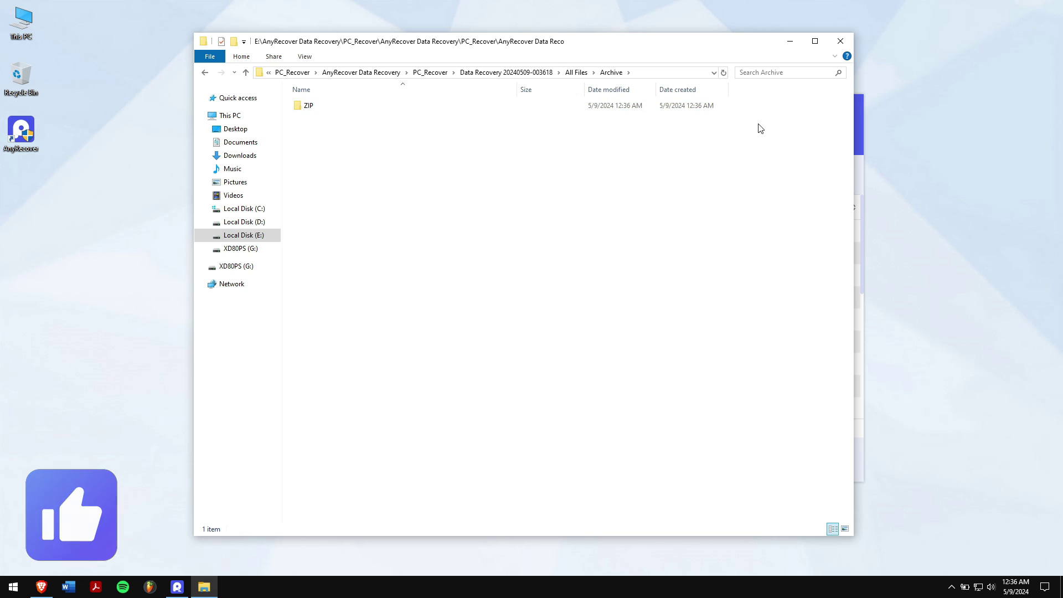
{"action": "left_click", "coordinate": [840, 41]}
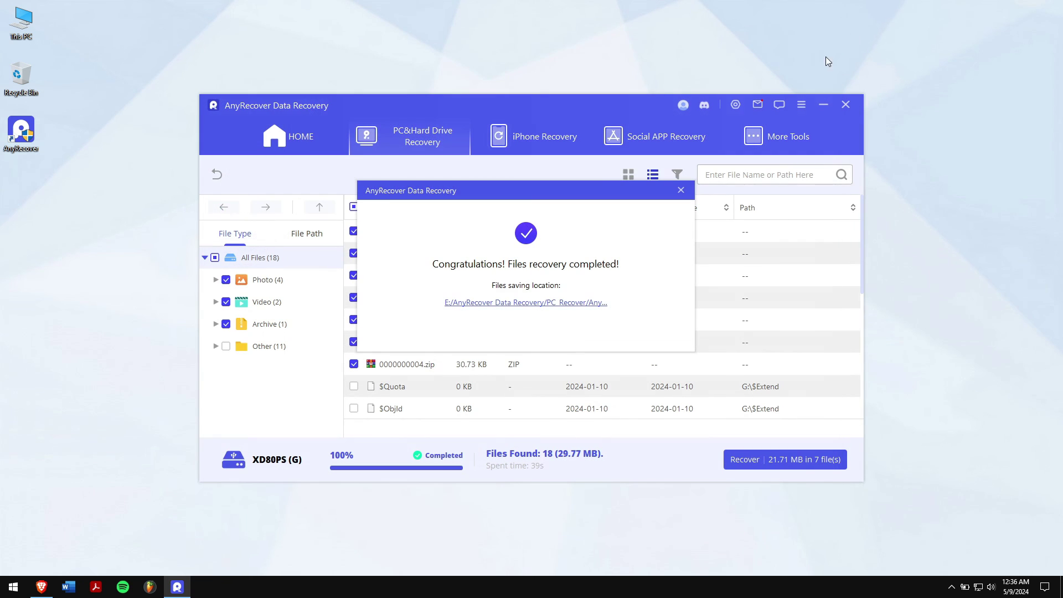
{"action": "left_click_drag", "start_coordinate": [624, 188], "coordinate": [546, 229]}
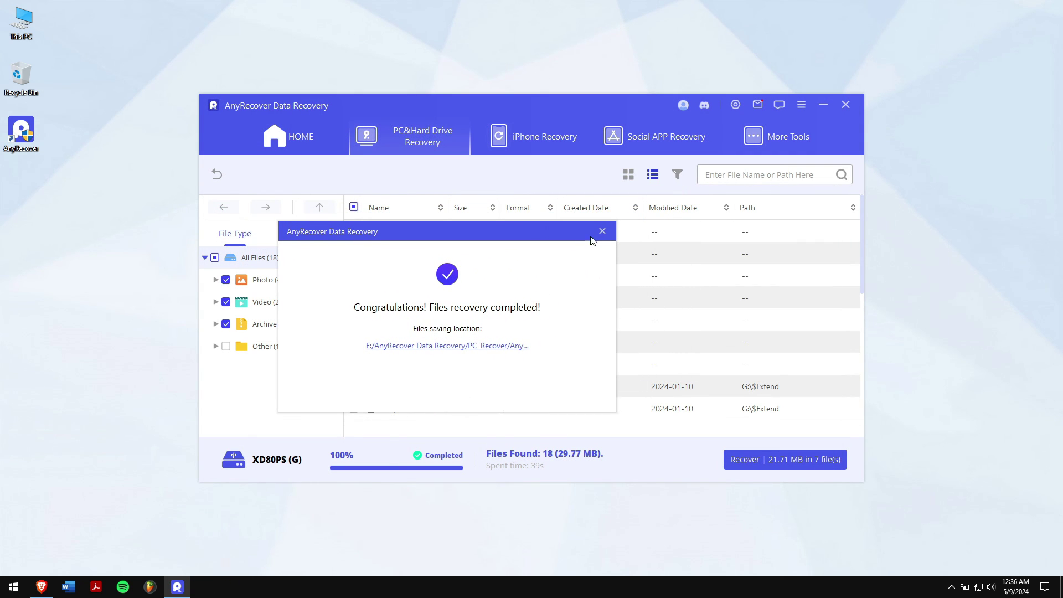